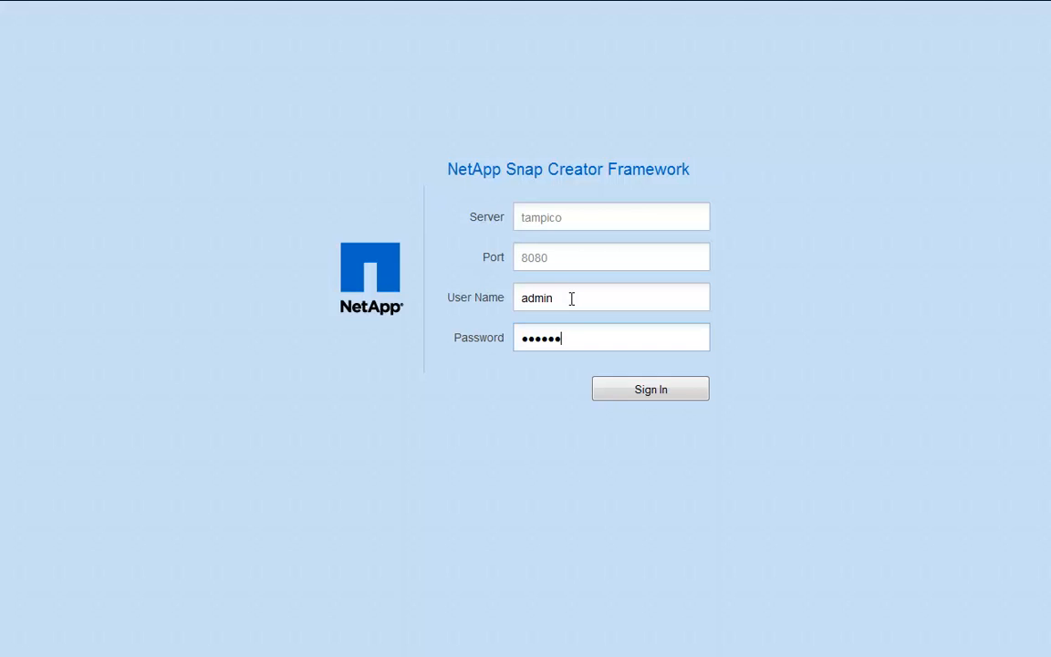
Step: Sign in to the Snap Creator server, dismiss the welcome message and create a profile named Domino
key(Return)
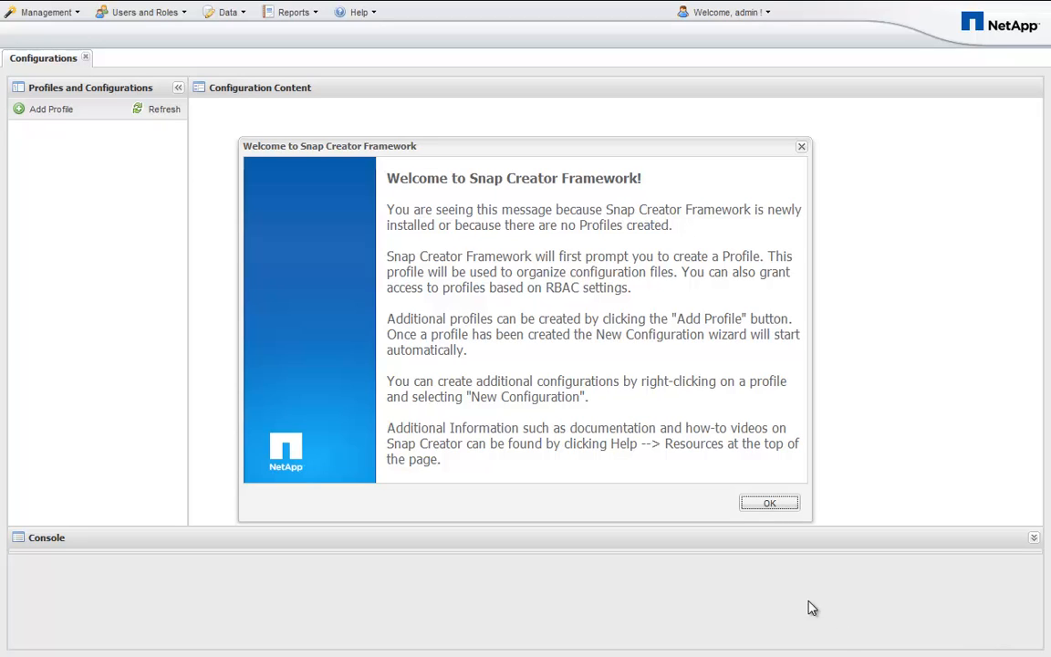
click(761, 504)
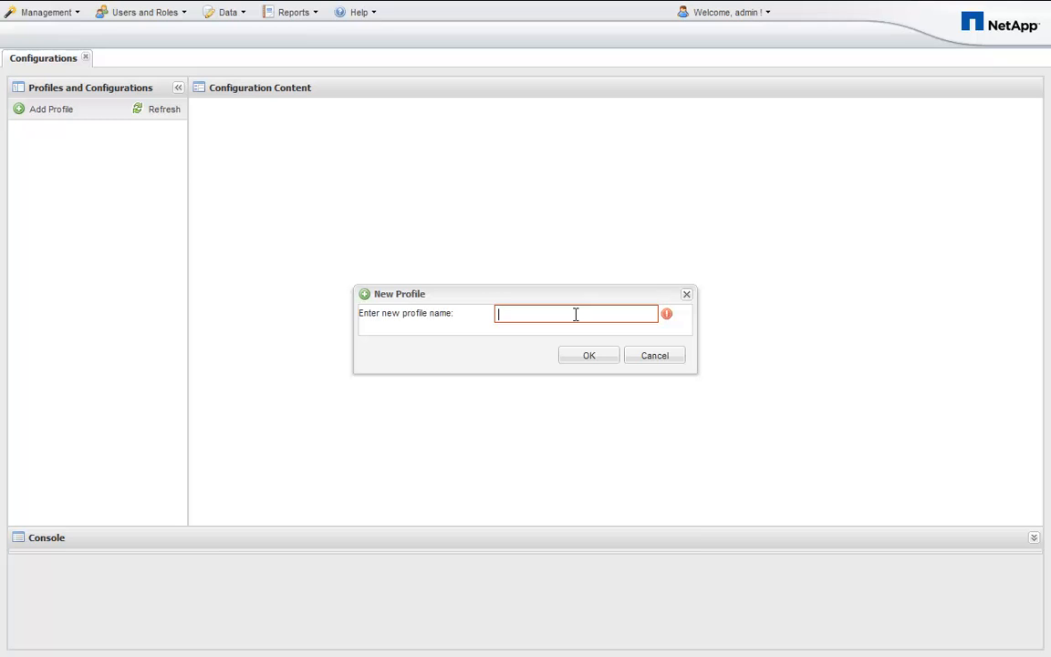
text(Domino)
click(588, 356)
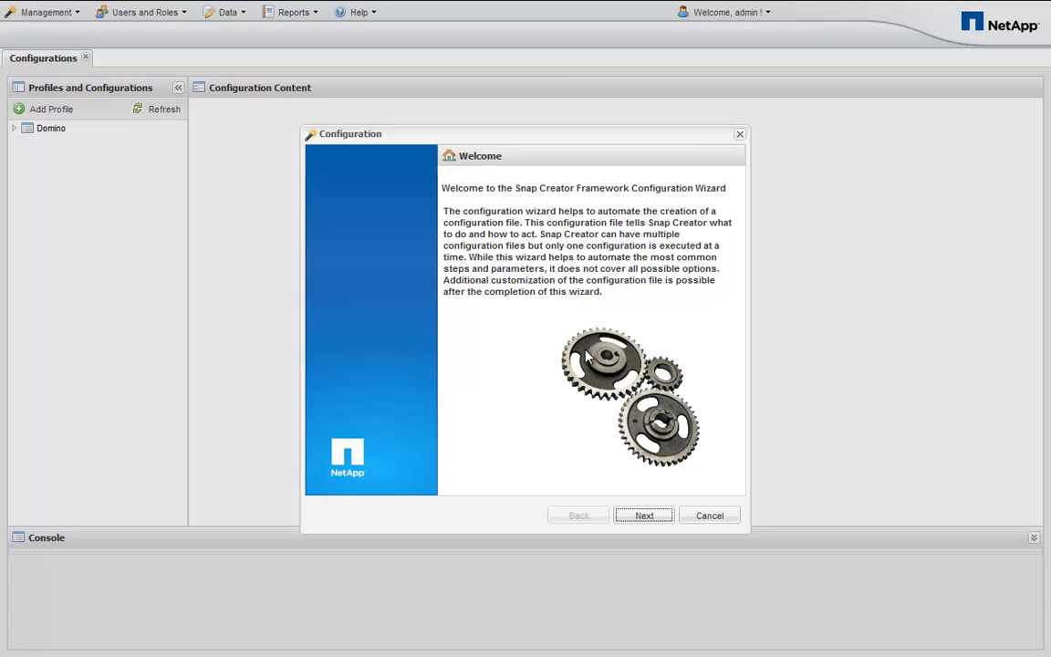
Step: Name the new configuration Tampico in the configuration wizard, keeping password encryption enabled
click(644, 516)
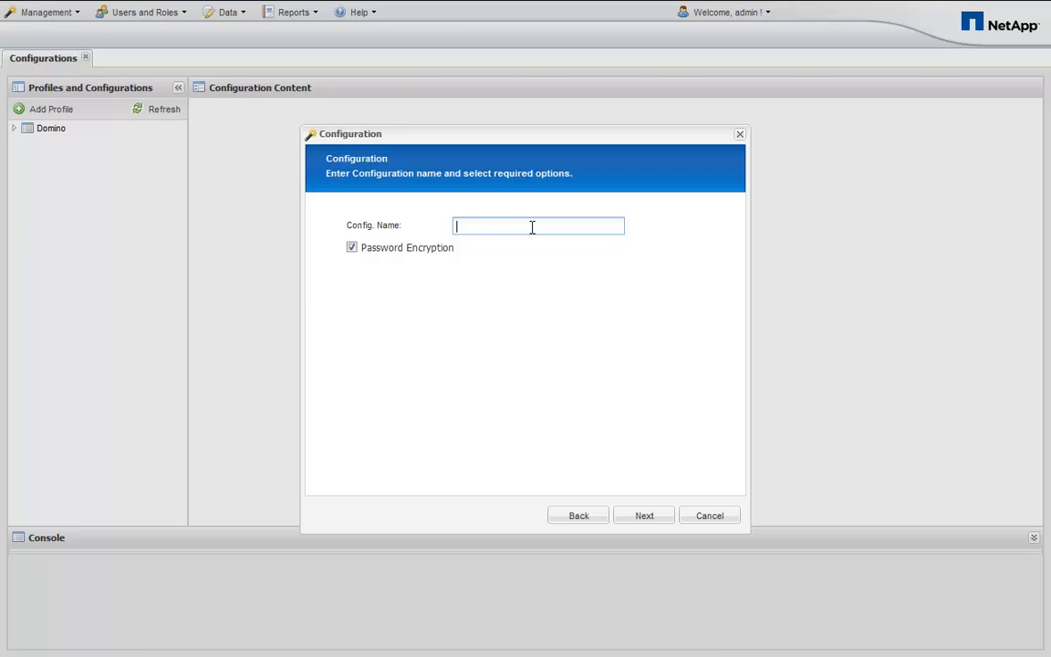
text(Tampico)
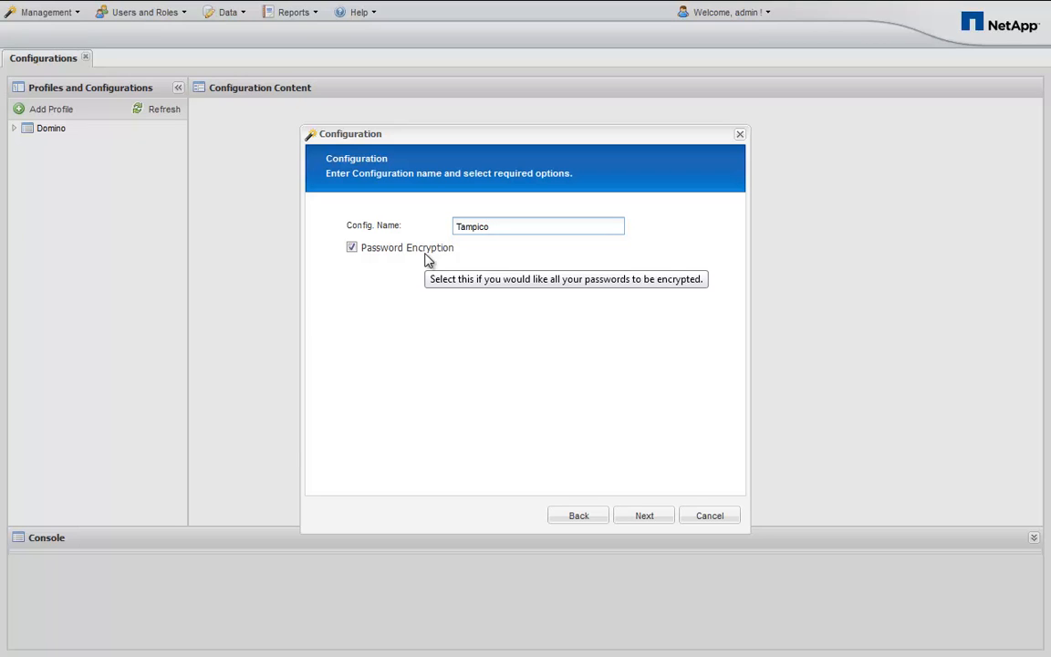
click(641, 517)
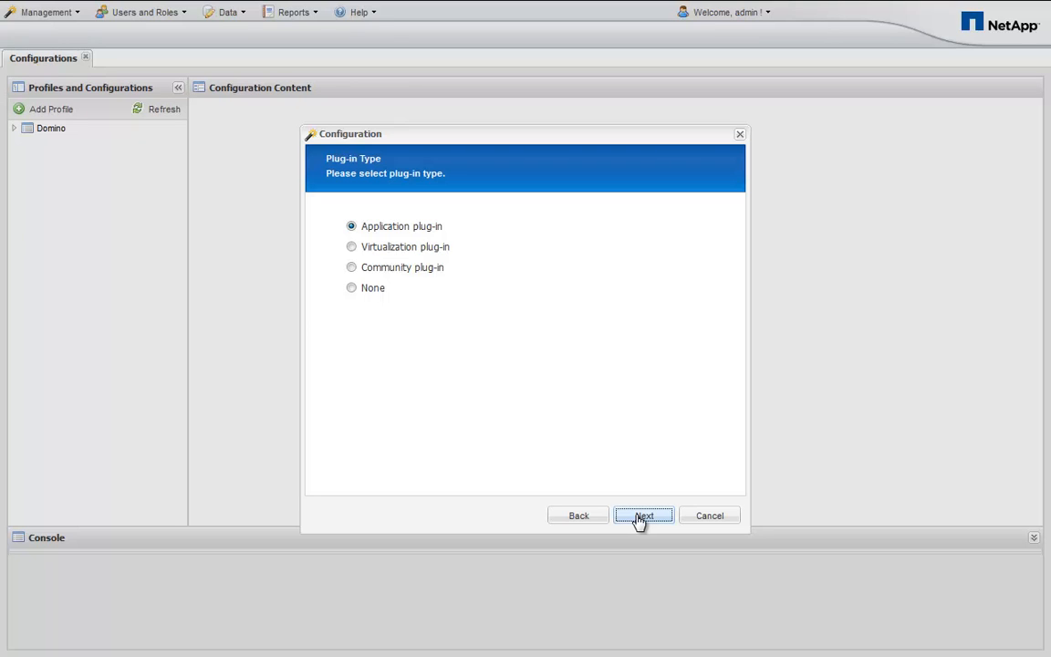
Step: Examine which plug-ins are offered under the application, virtualization and community plug-in types
click(641, 517)
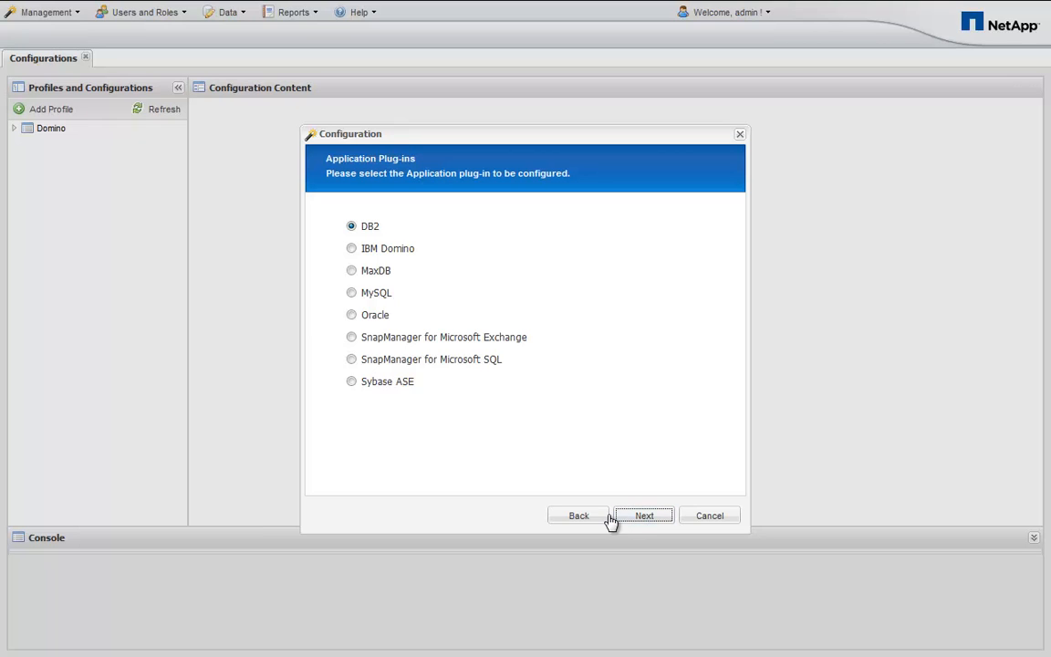
click(595, 517)
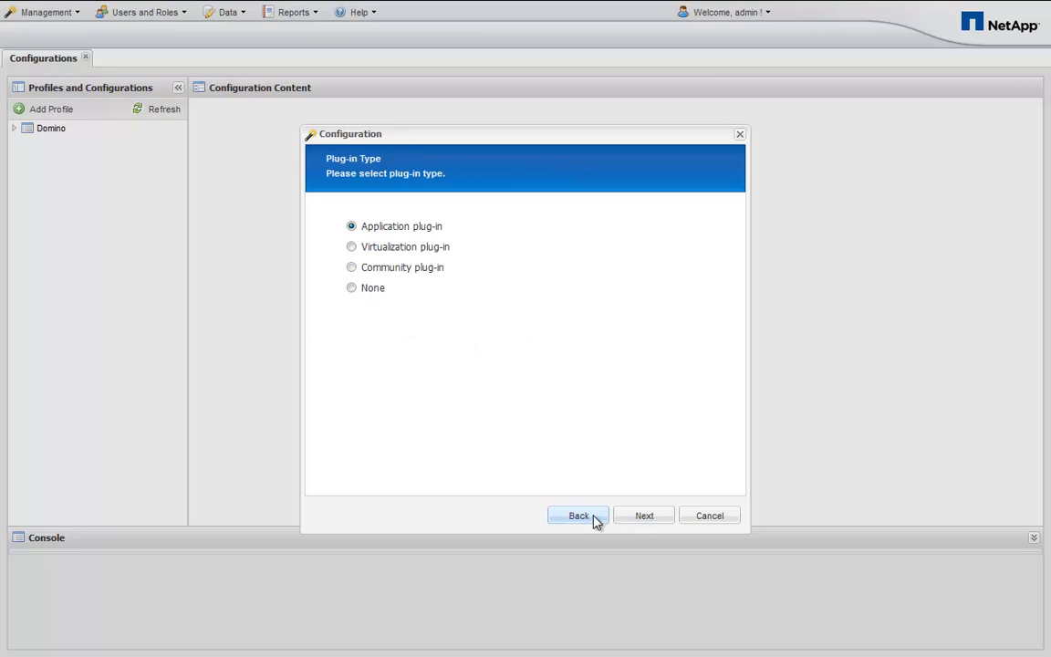
click(439, 249)
click(648, 519)
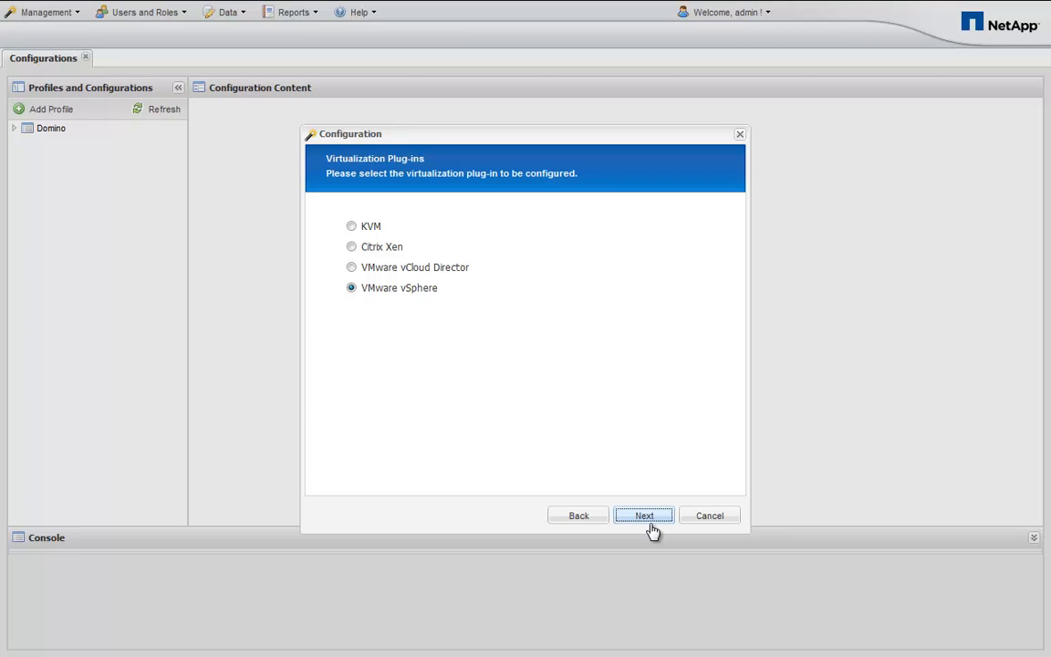
click(588, 519)
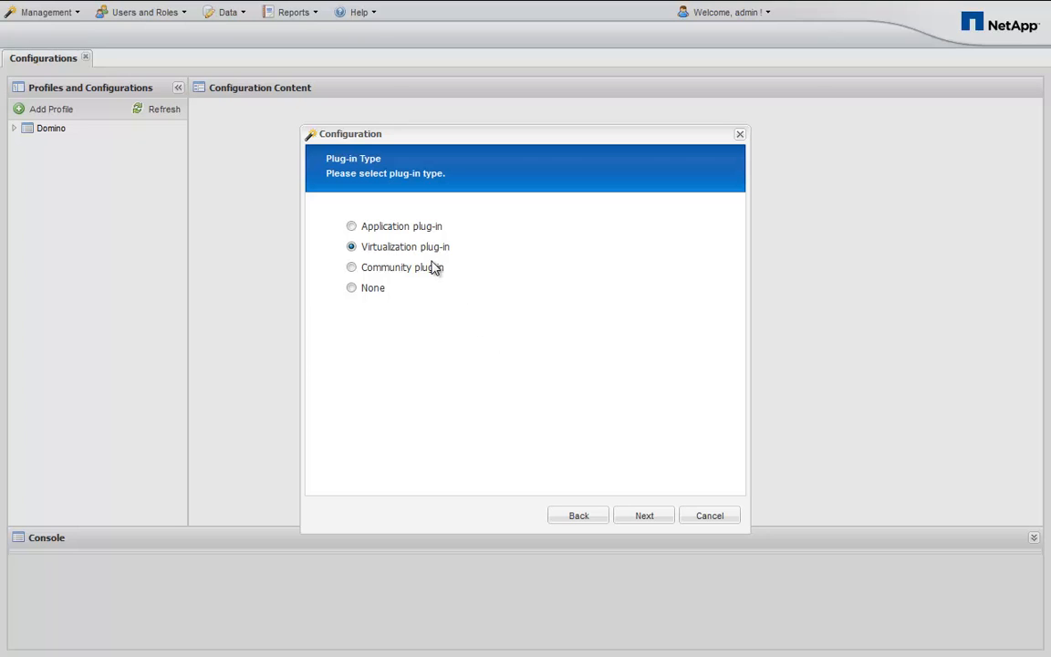
click(433, 268)
click(644, 516)
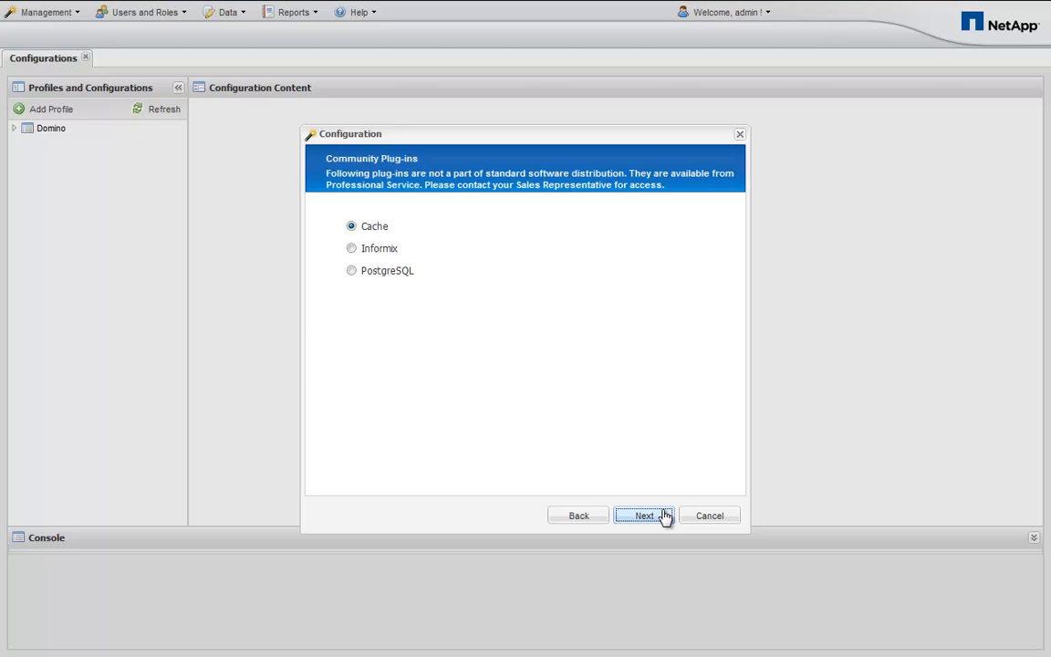
click(595, 525)
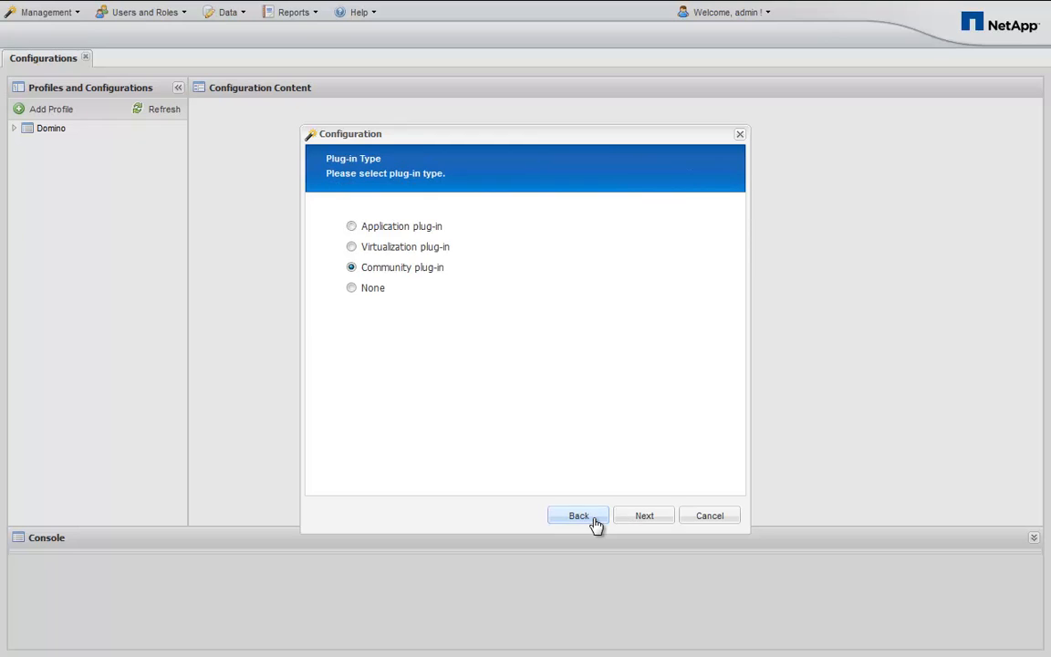
Step: Choose the application plug-in type and select IBM Domino as the plug-in to configure
click(374, 293)
click(351, 228)
click(641, 519)
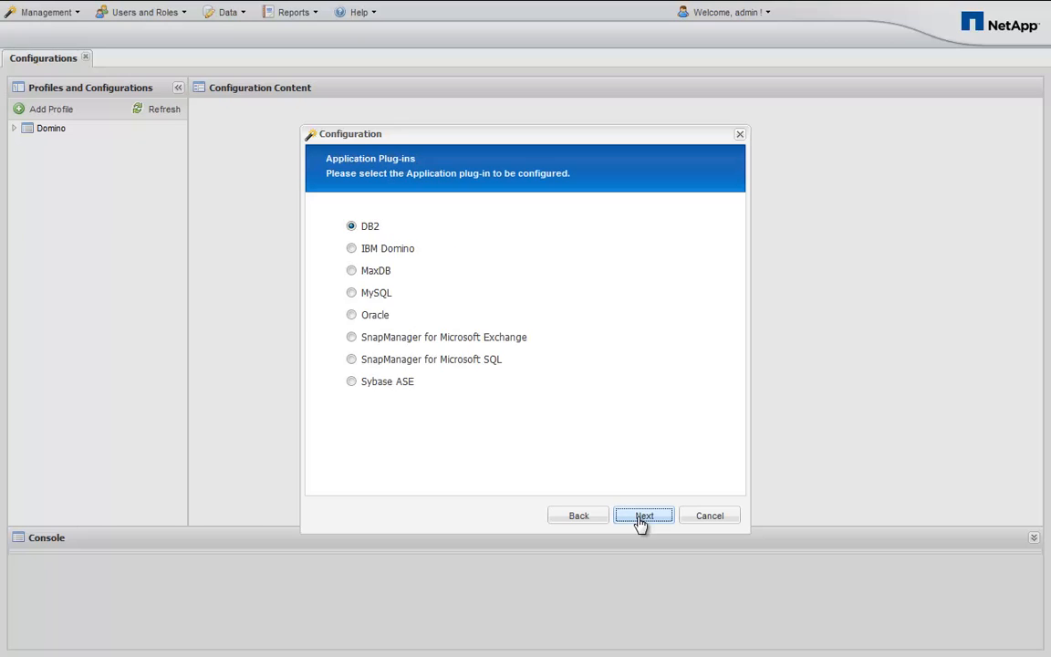
click(408, 255)
click(642, 517)
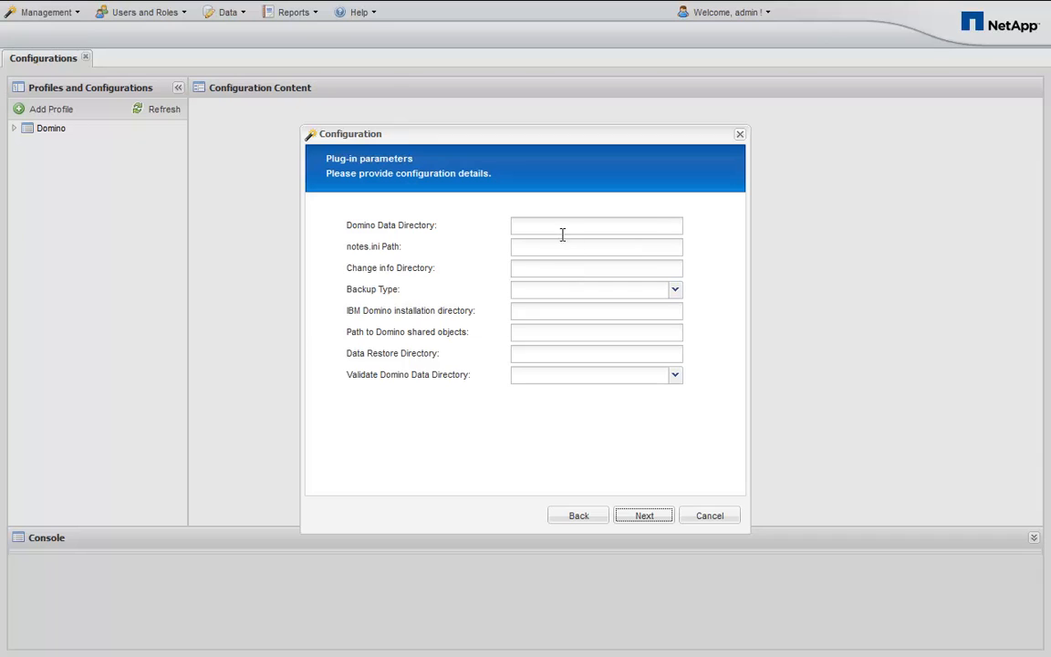
Step: Set the Domino data directory to F:\Domino\data, the notes.ini path to F:\Domino\data\notes.ini and the change info directory to I:\changeinfo
click(654, 220)
text(F:\Domino\data)
key(Tab)
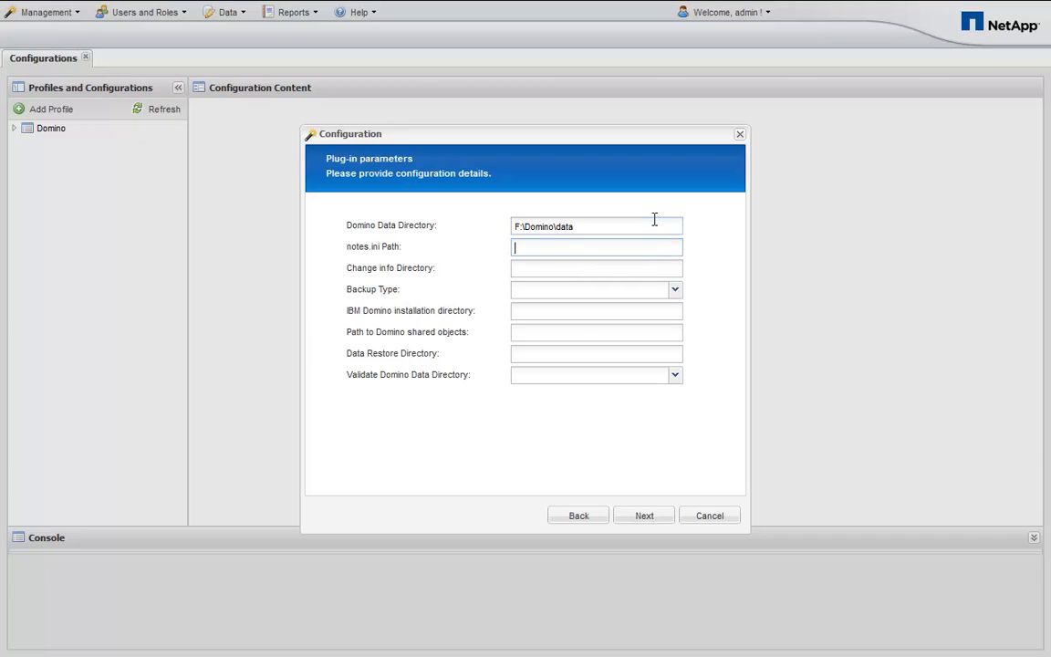
text(F:\Domino\data\notes.ini)
key(Tab)
text(I:\changeinfo)
key(Tab)
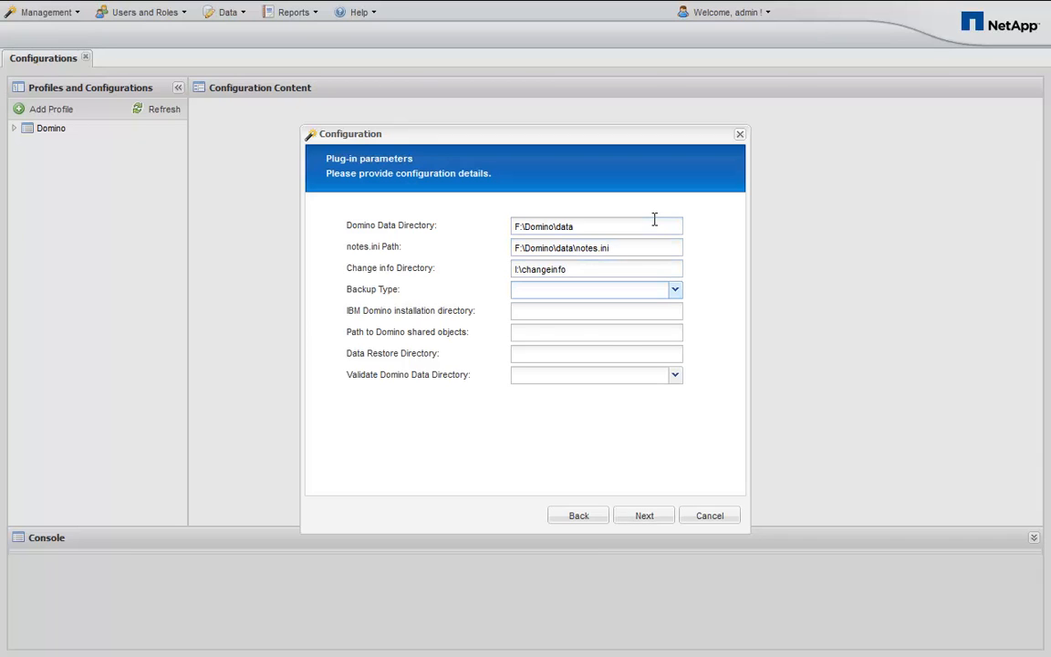
Step: Set the backup type to Everything, the Domino installation directory to C:\Lotus and the shared objects path to C:\Lotus\Domino
key(Down)
key(Return)
key(Tab)
text(C:\Lotus)
key(Tab)
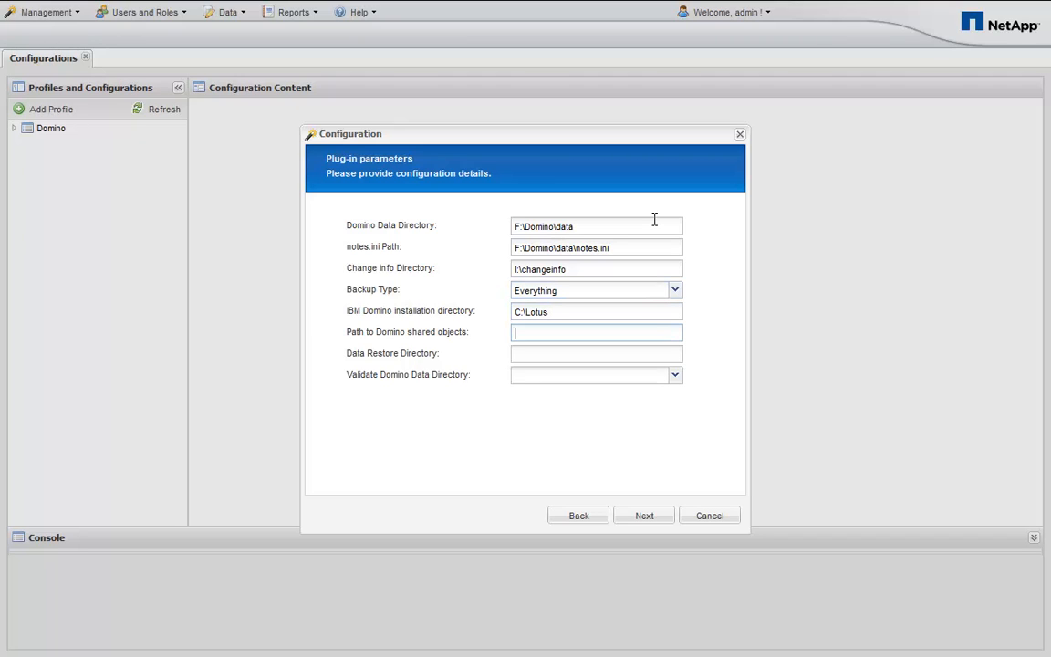
text(C:\Lotus\Domino)
key(Tab)
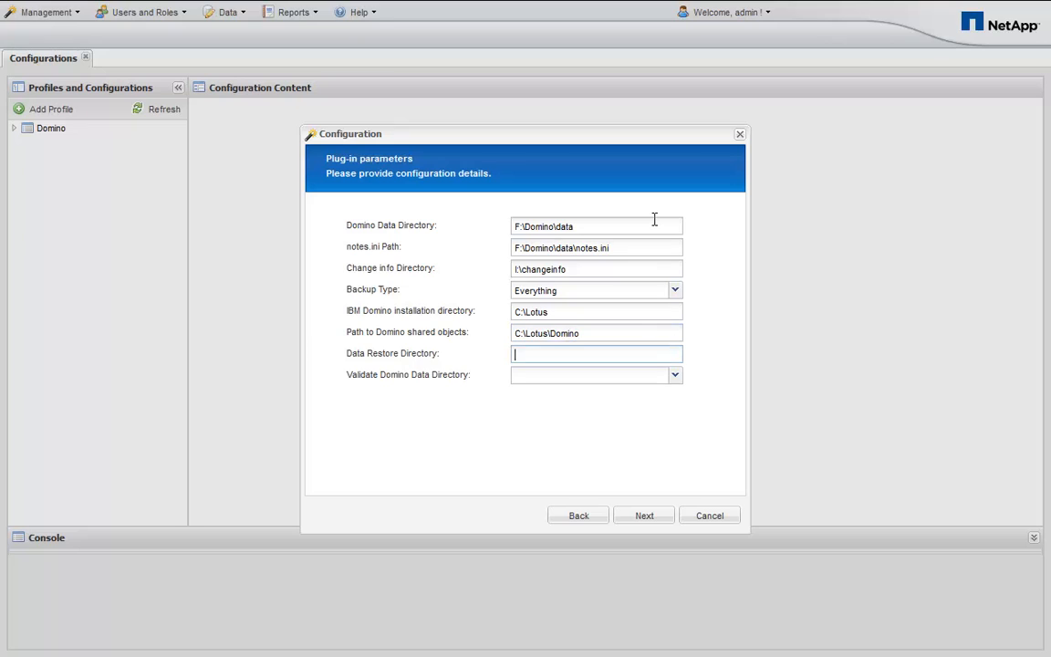
Step: Set the data restore directory to F:\Domino\data, enable Domino data directory validation and accept the plug-in parameters
text(F:\Domino\data)
key(Tab)
key(Down)
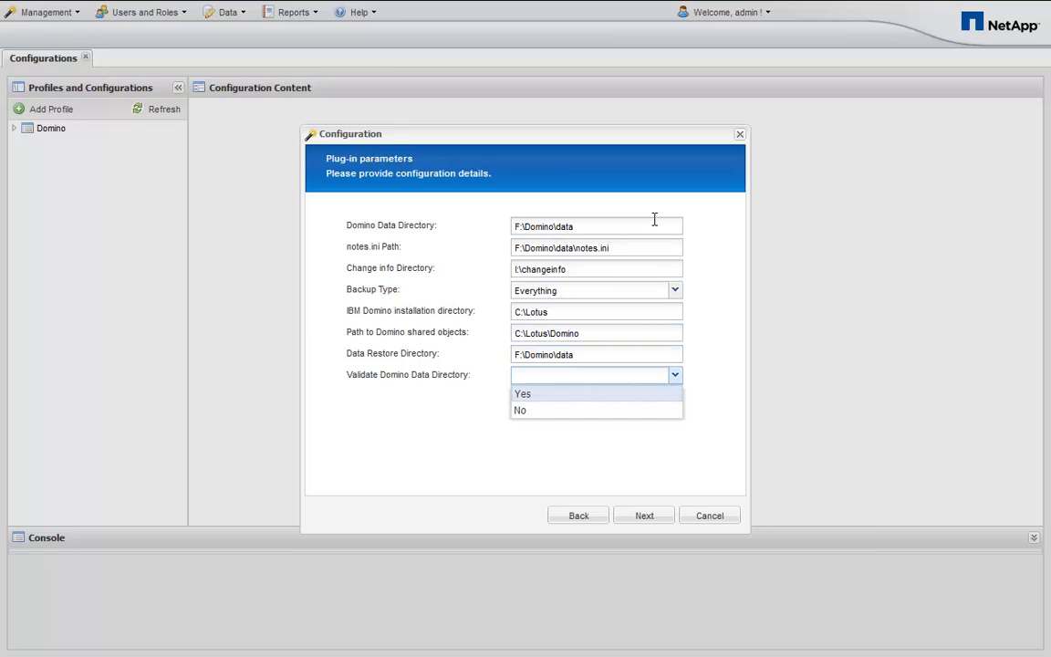
key(Return)
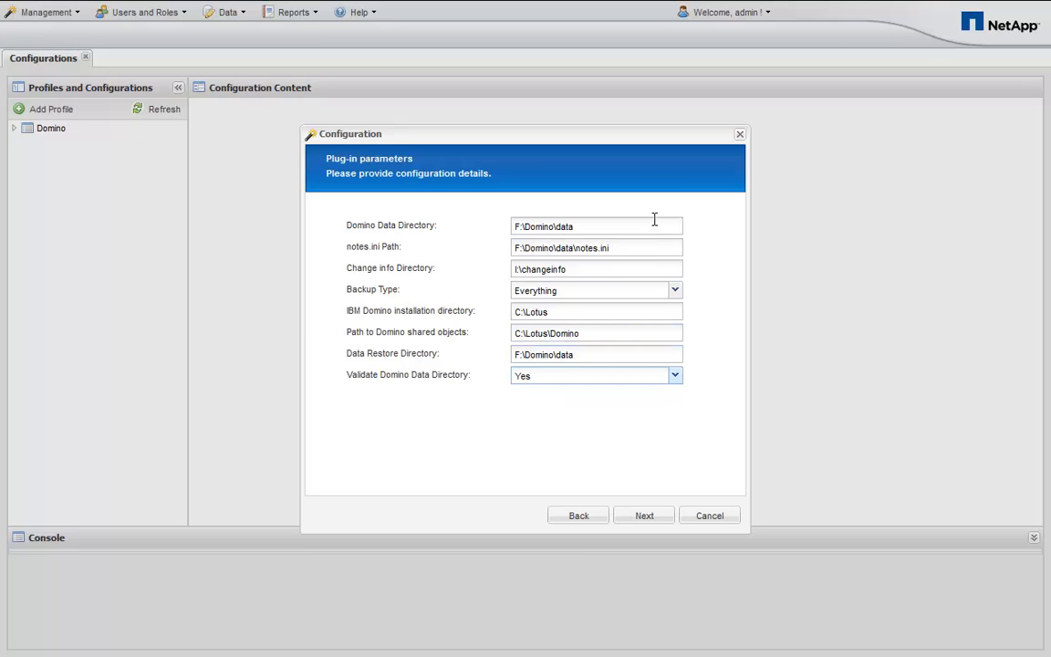
click(669, 522)
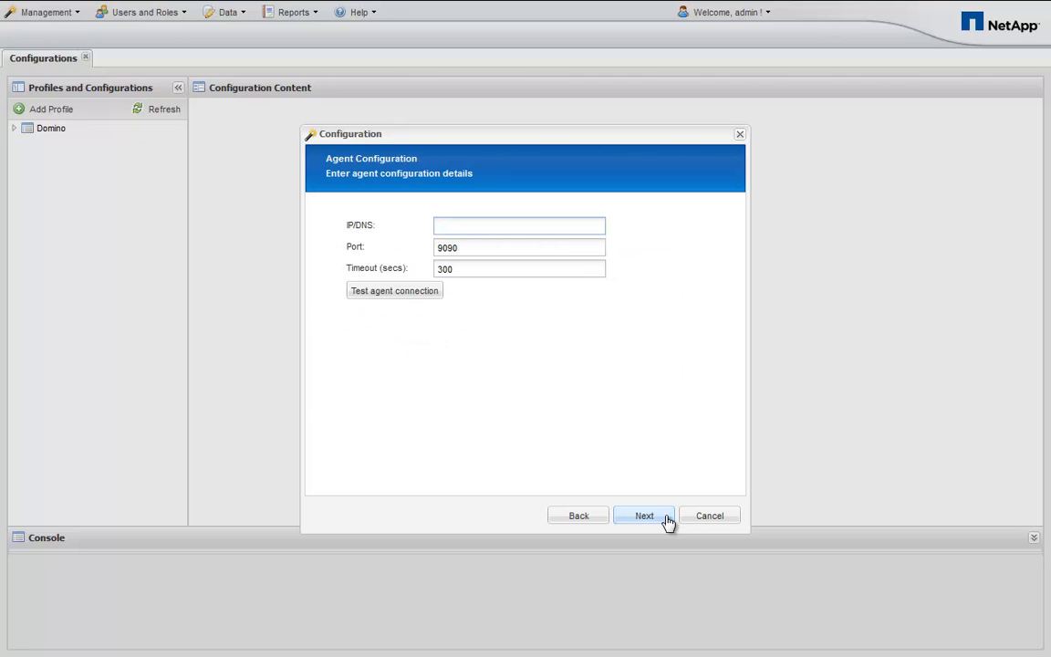
Step: Configure the agent with host Tampico and a 3600-second timeout, test its connection and accept the agent settings
text(Tampico)
click(443, 269)
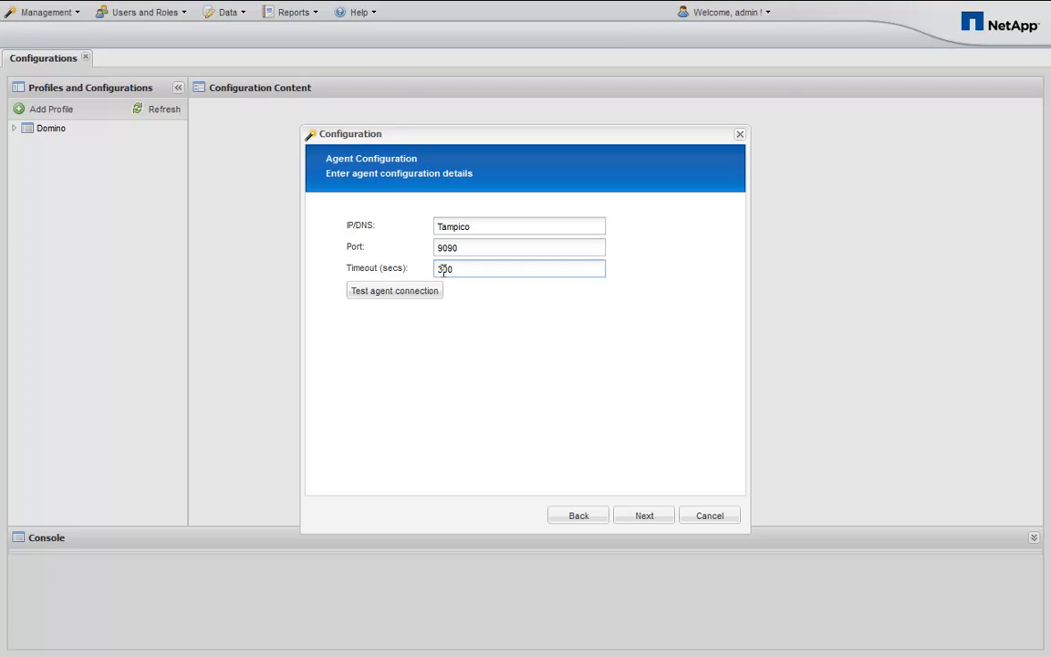
text(6)
click(401, 298)
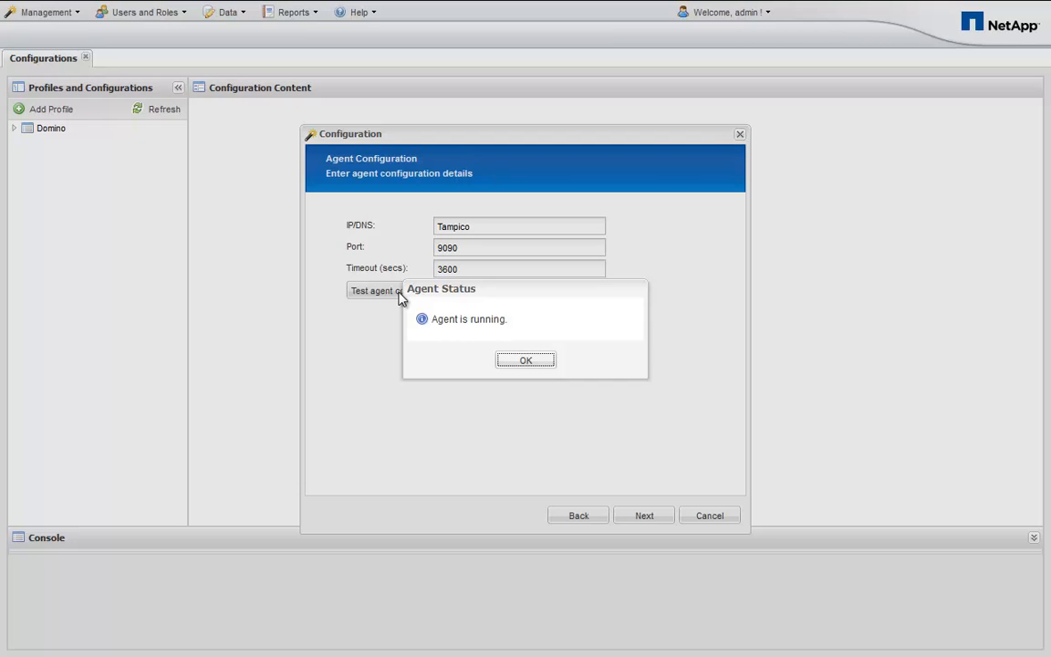
click(528, 364)
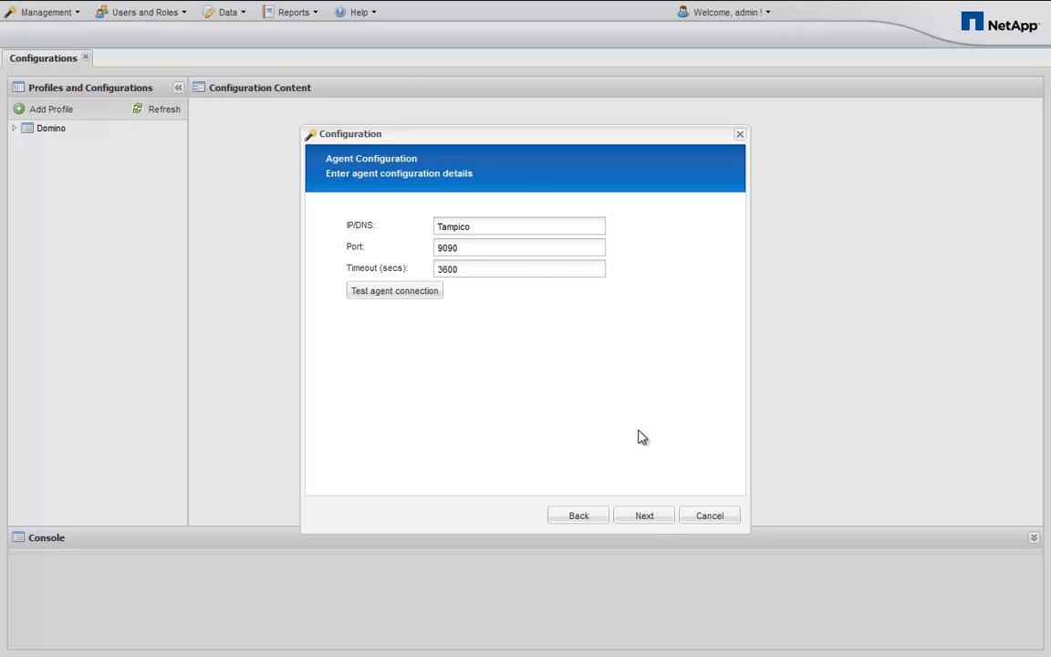
click(657, 522)
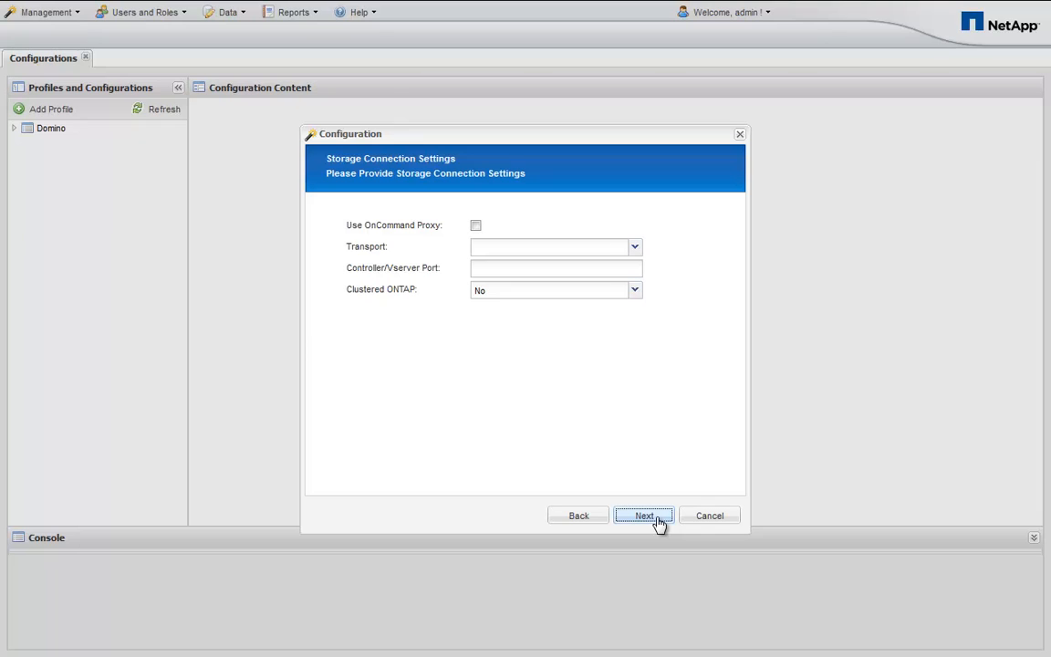
Step: Set the storage connection transport to HTTPS with Clustered ONTAP set to Yes, and acknowledge the Data ONTAP mode notice
click(529, 254)
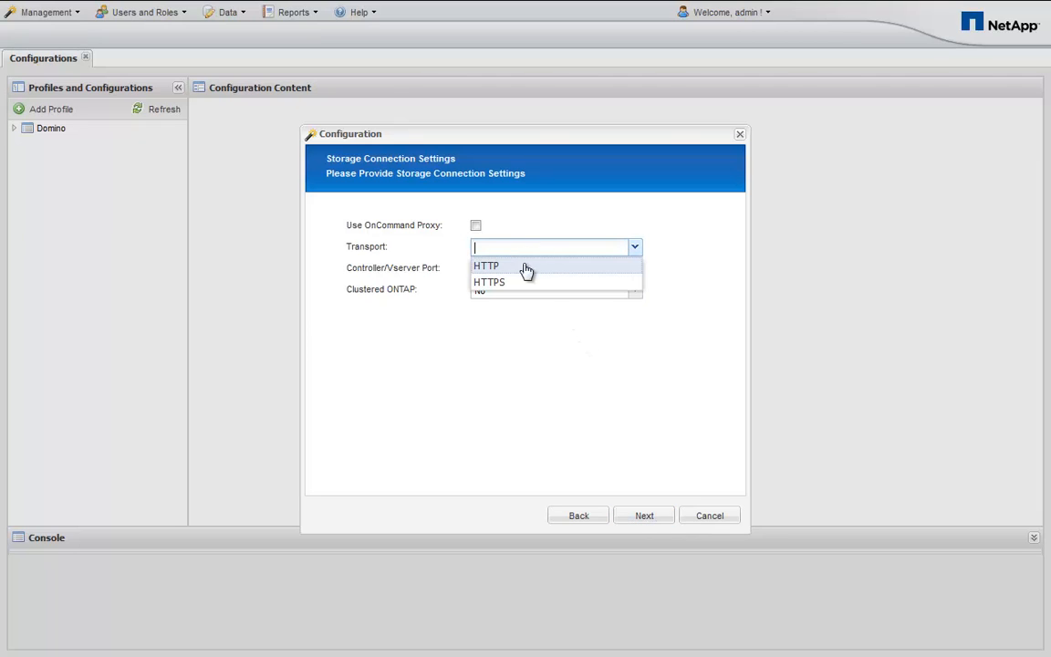
click(527, 285)
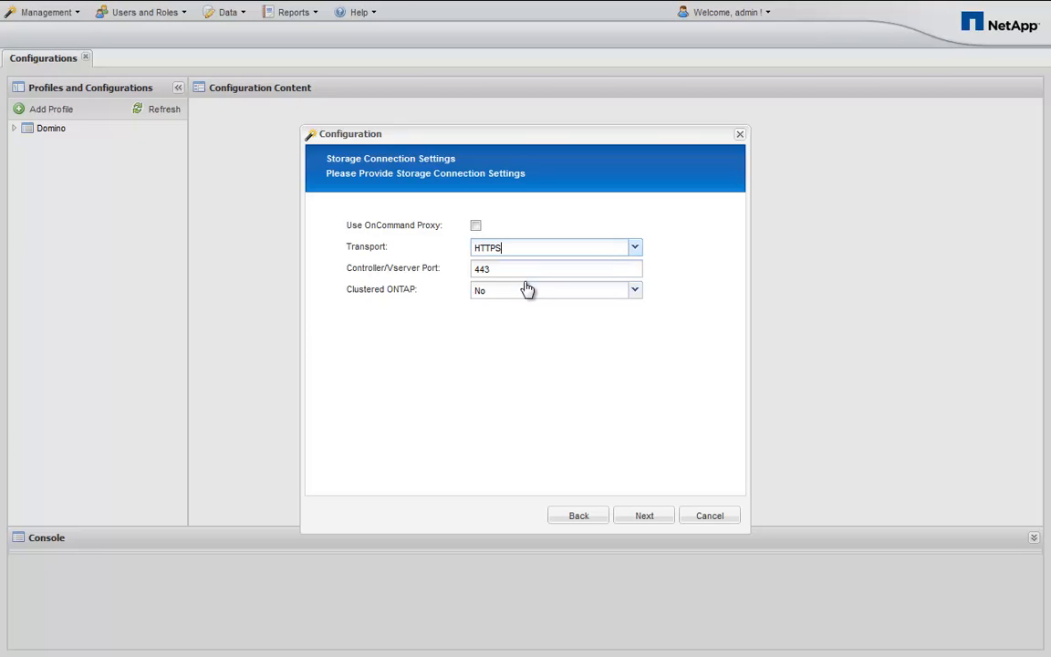
click(526, 298)
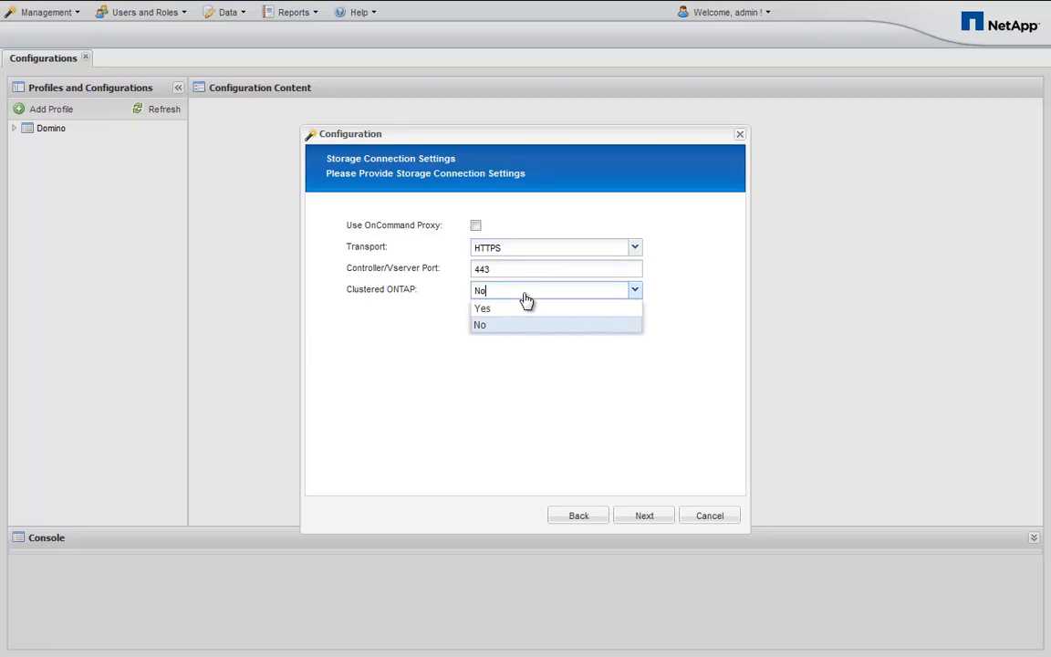
click(527, 310)
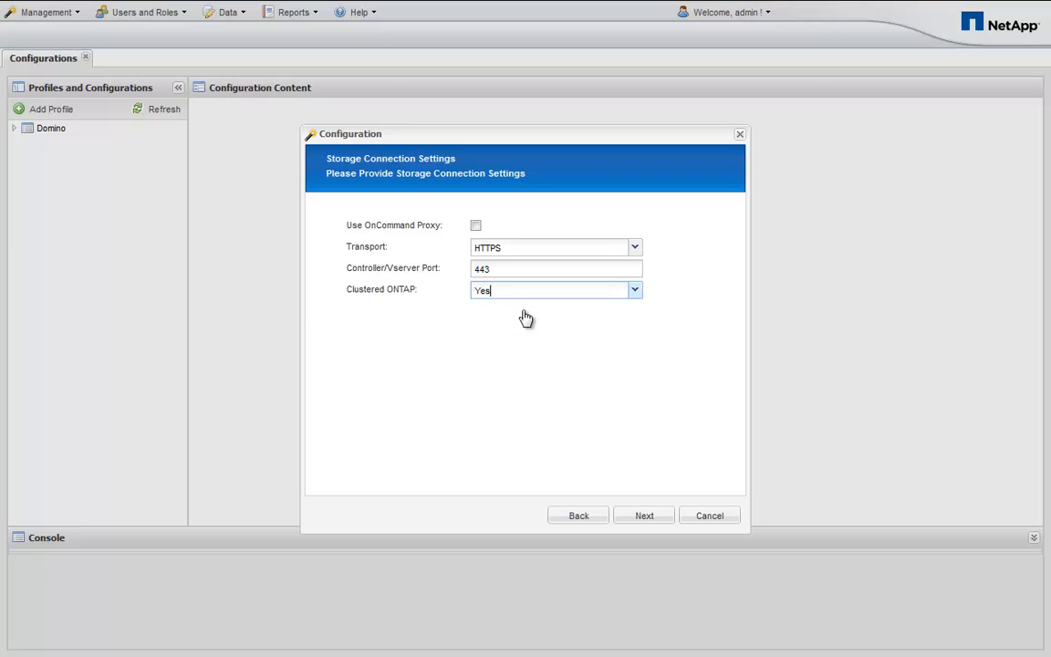
click(645, 516)
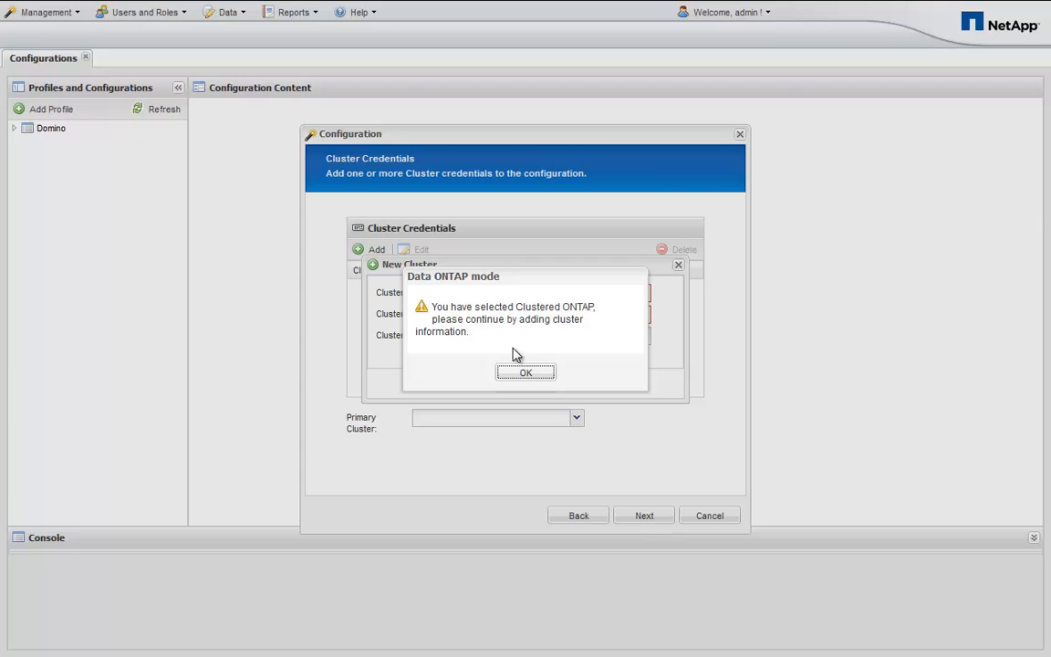
click(524, 373)
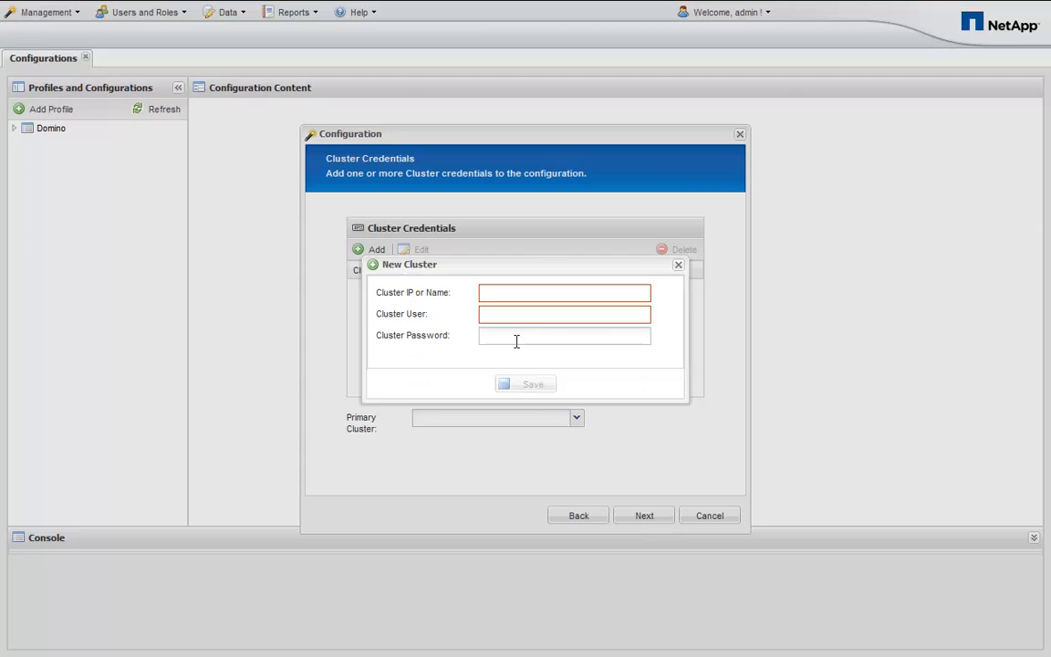
Step: Add credentials for cluster stlfas3240-23-24-cmode with user snapcreator and the cluster password, and save them
click(504, 292)
text(stlfas3240-23-24-cmode)
key(Tab)
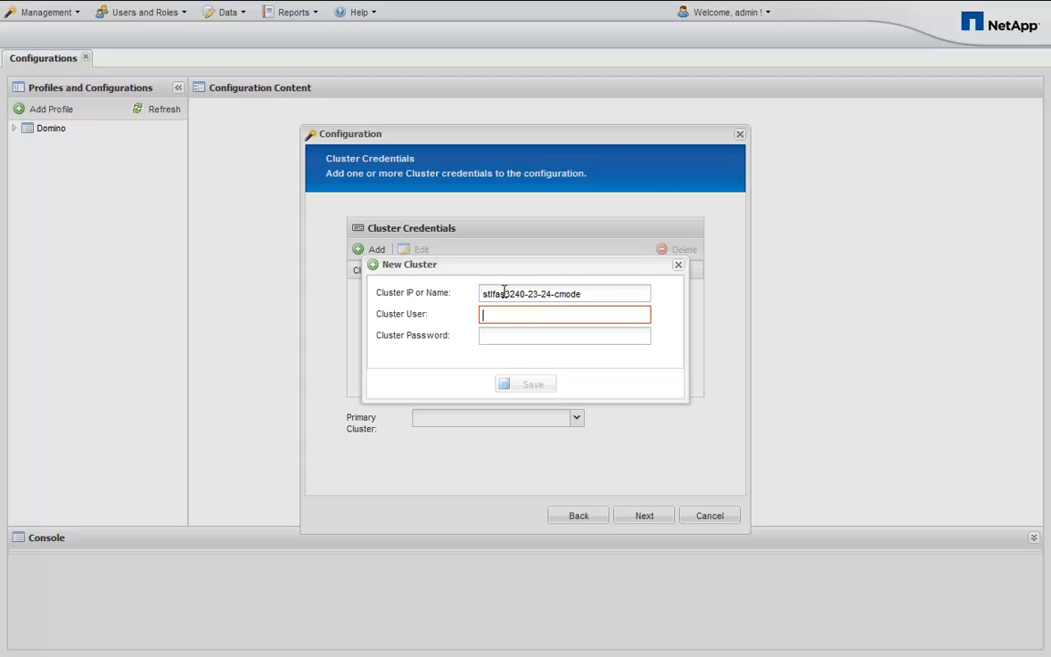
key(ctrl+v)
key(Tab)
key(ctrl+v)
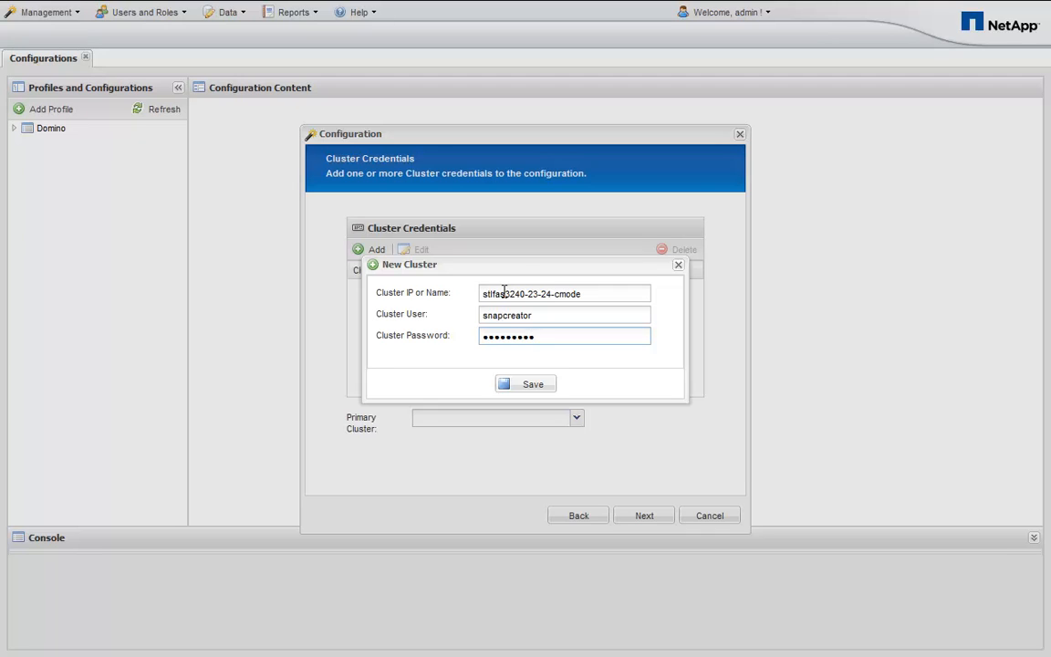
click(537, 387)
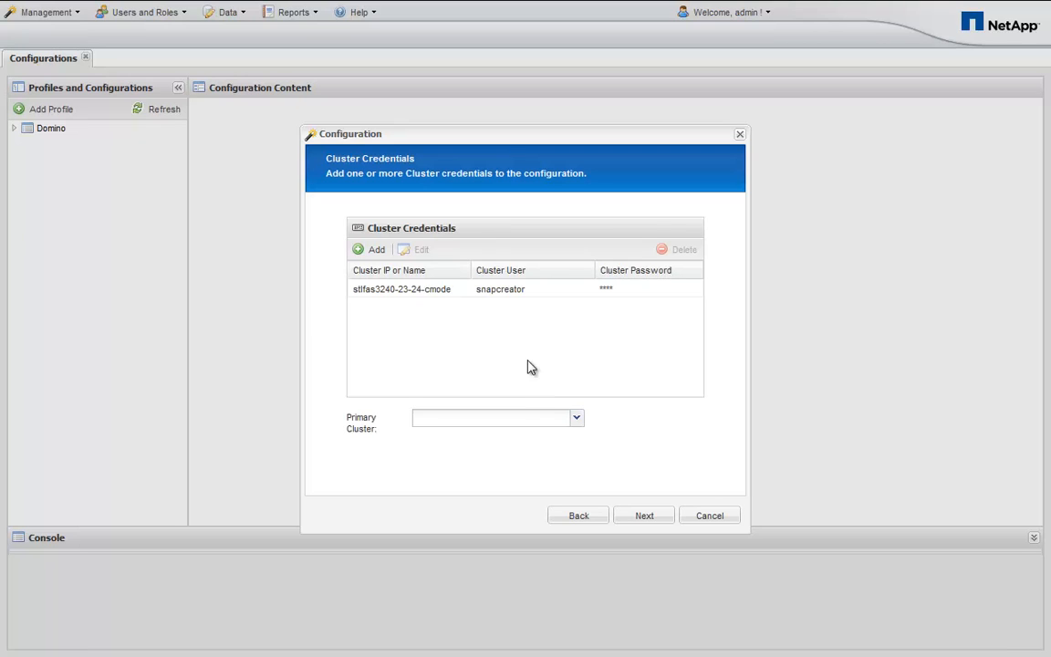
Step: Set stlfas3240-23-24-cmode as the primary cluster and accept the cluster credentials
click(509, 421)
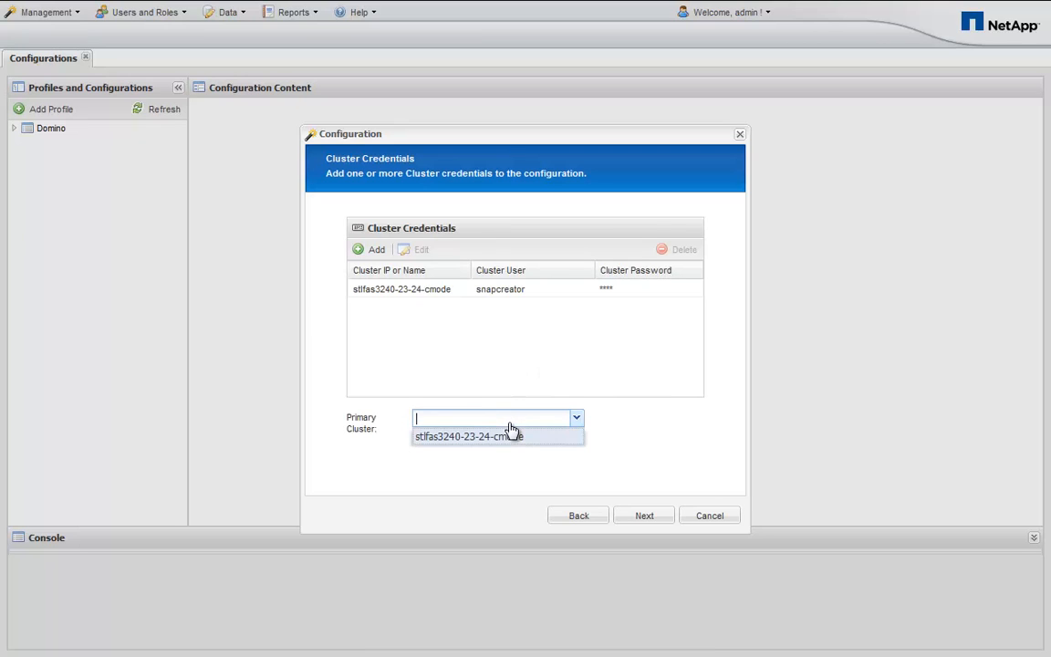
click(508, 435)
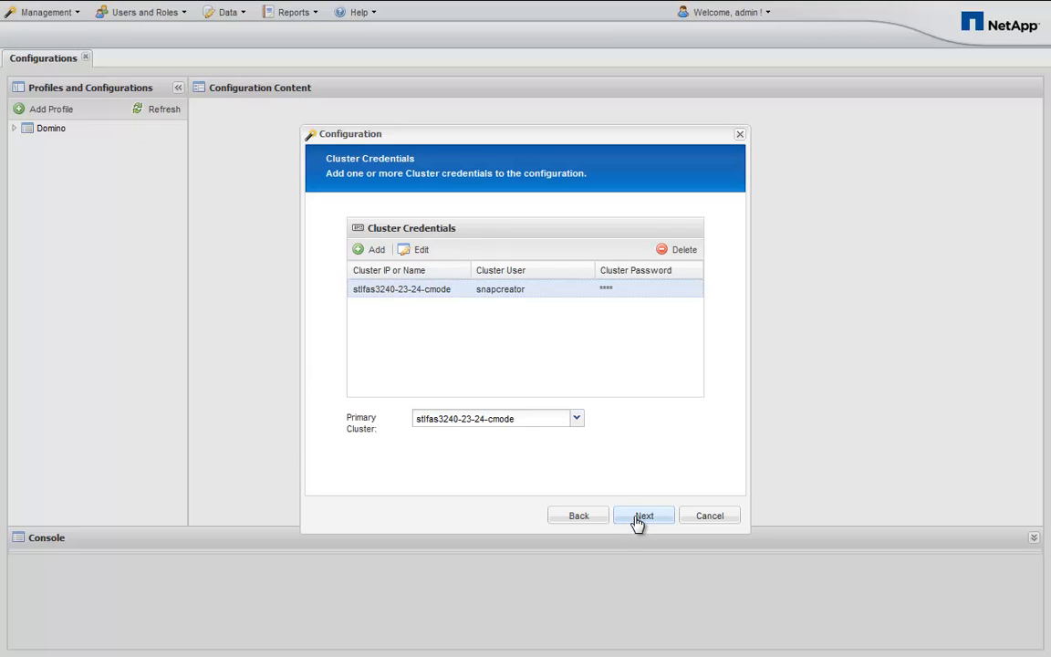
click(639, 518)
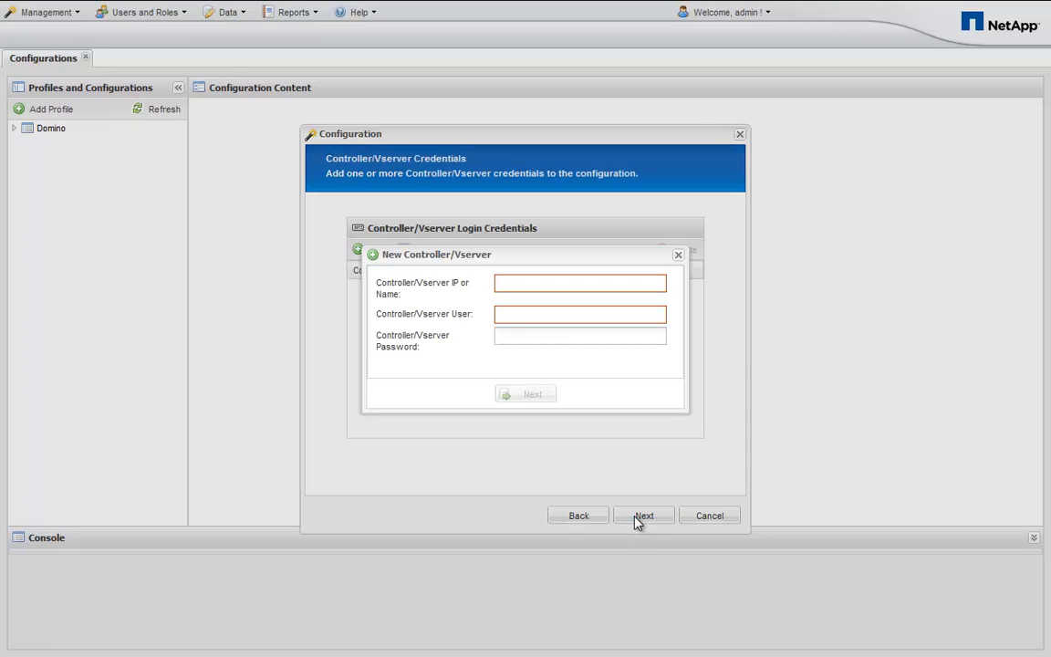
Step: Enter credentials for the controller/Vserver Domino_vserver with user sc_user and the Vserver password, and proceed to its volumes
click(535, 279)
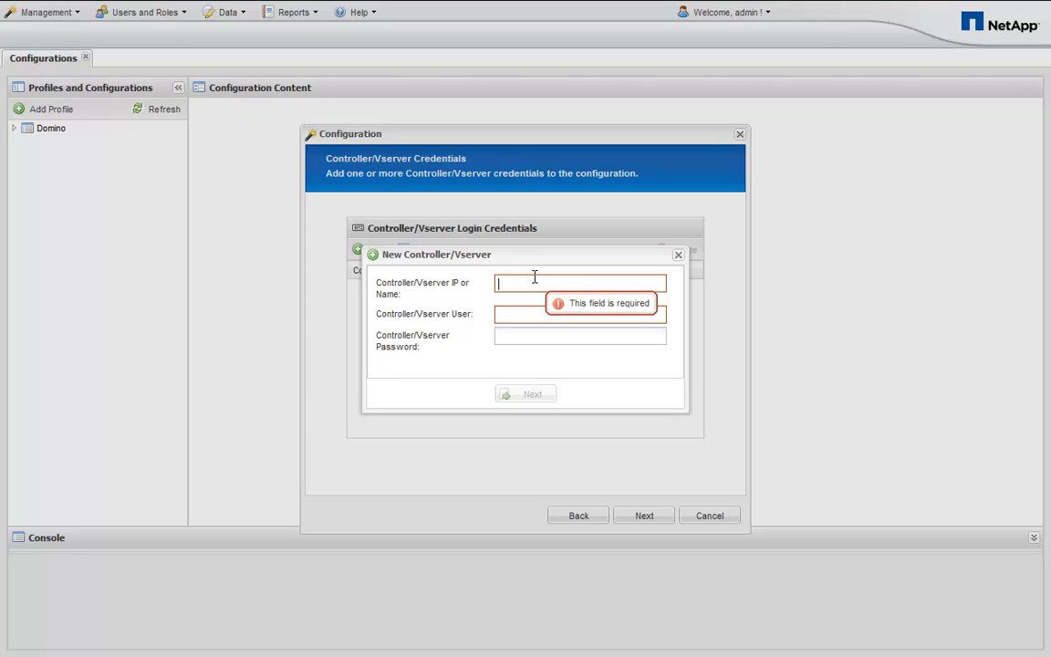
text(Domino_Vserver)
key(Tab)
text(sc_user)
key(Tab)
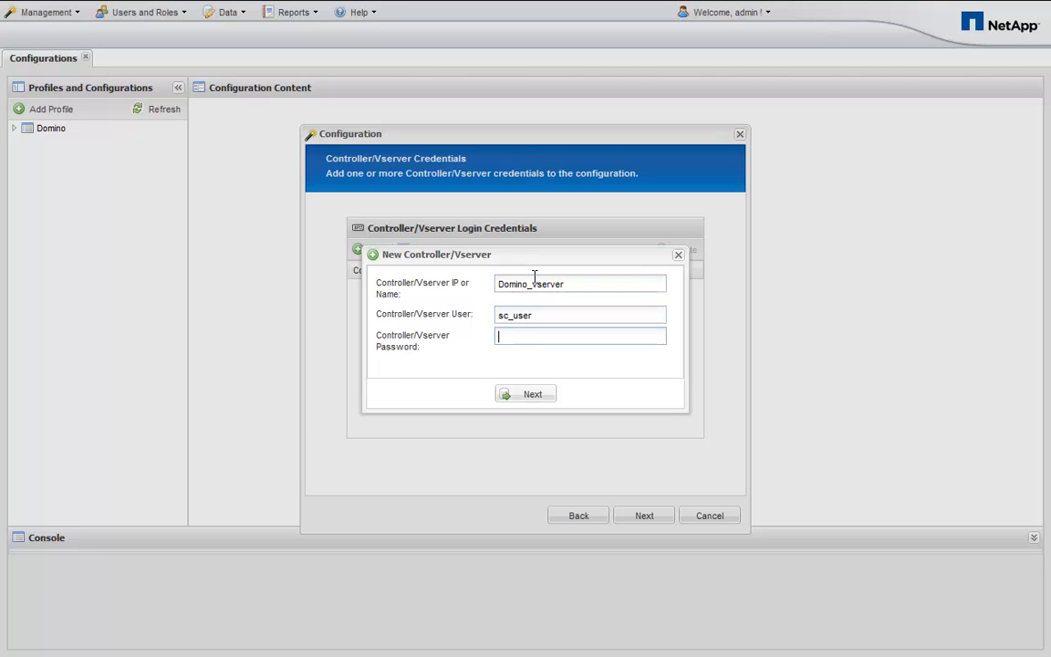
text(********)
click(533, 396)
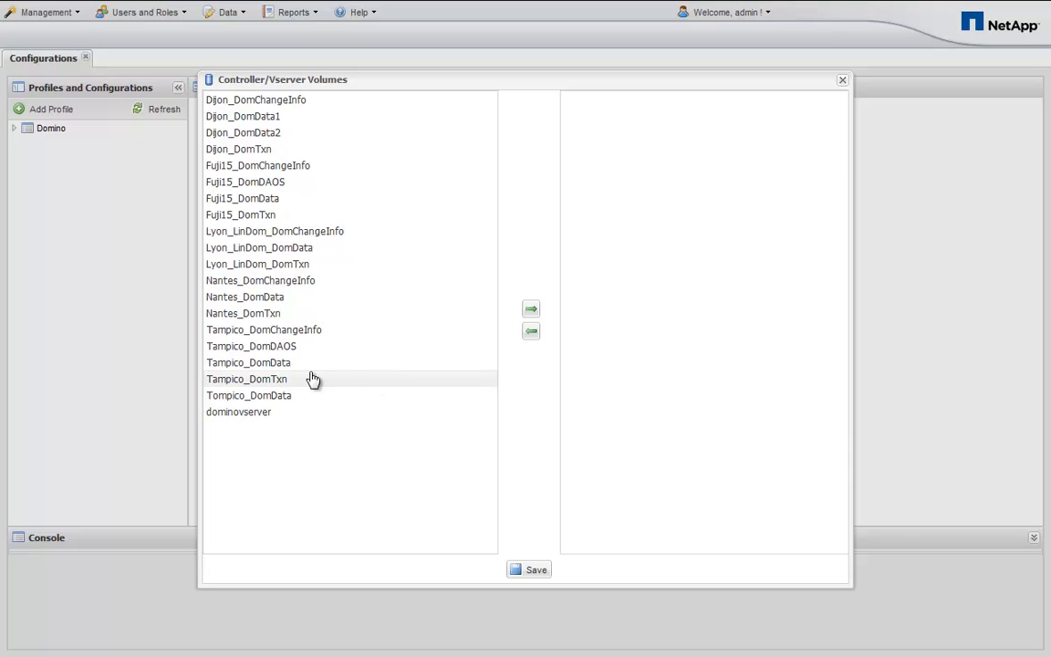
Step: Assign volumes Tampico_DomTxn, Tampico_DomData, Tampico_DomDAOS and Tampico_DomChangeInfo to the Vserver, save them and accept the Vserver credentials
click(282, 383)
drag(282, 383, 648, 267)
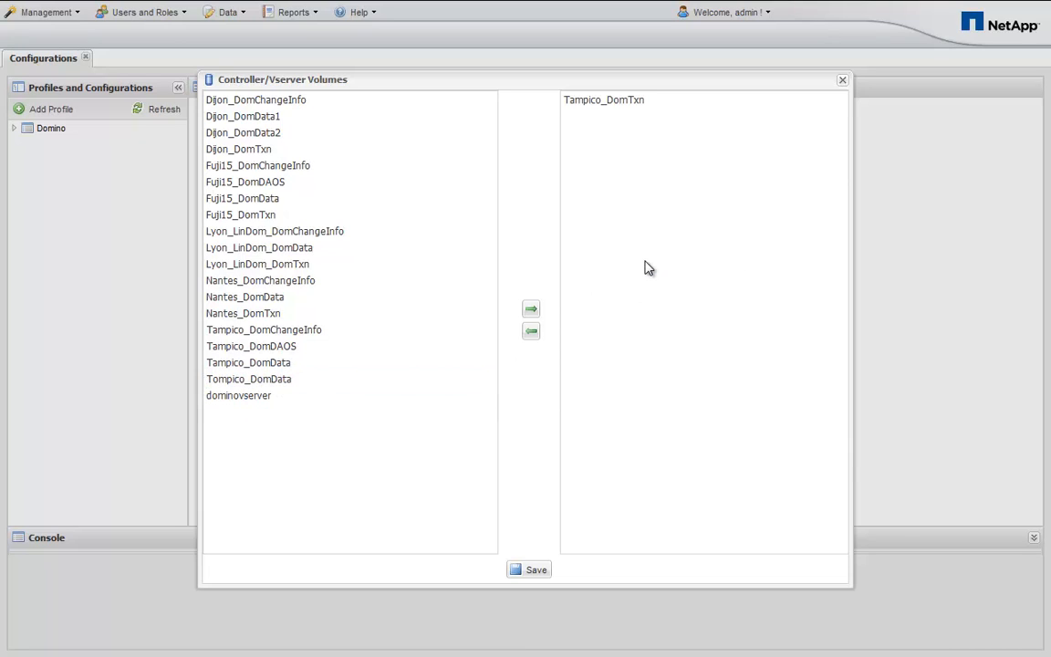
drag(274, 367, 642, 257)
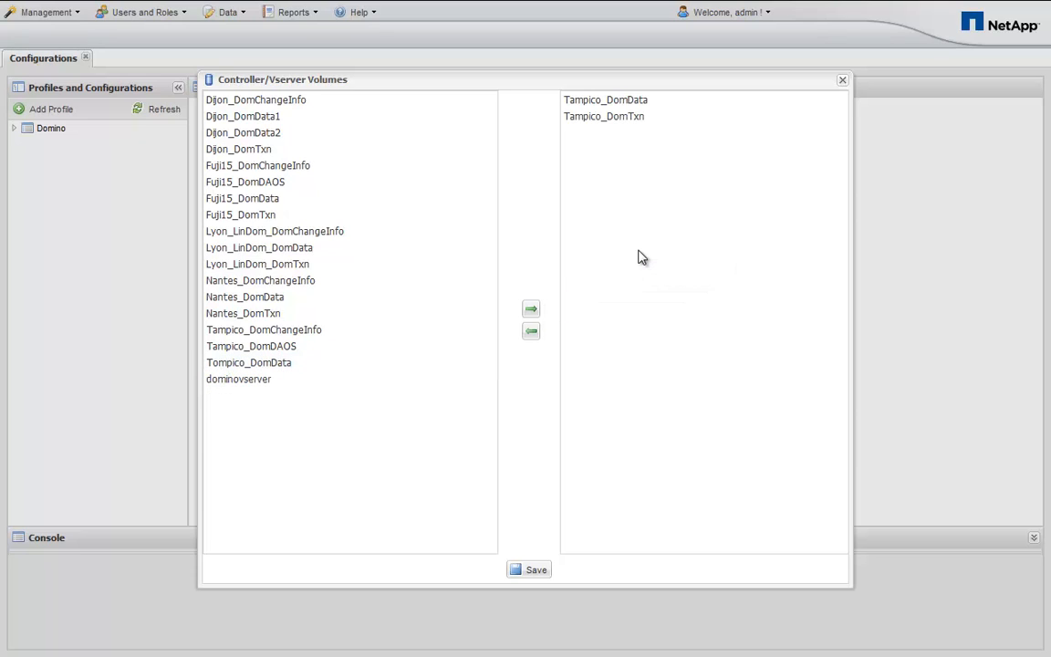
drag(294, 348, 629, 246)
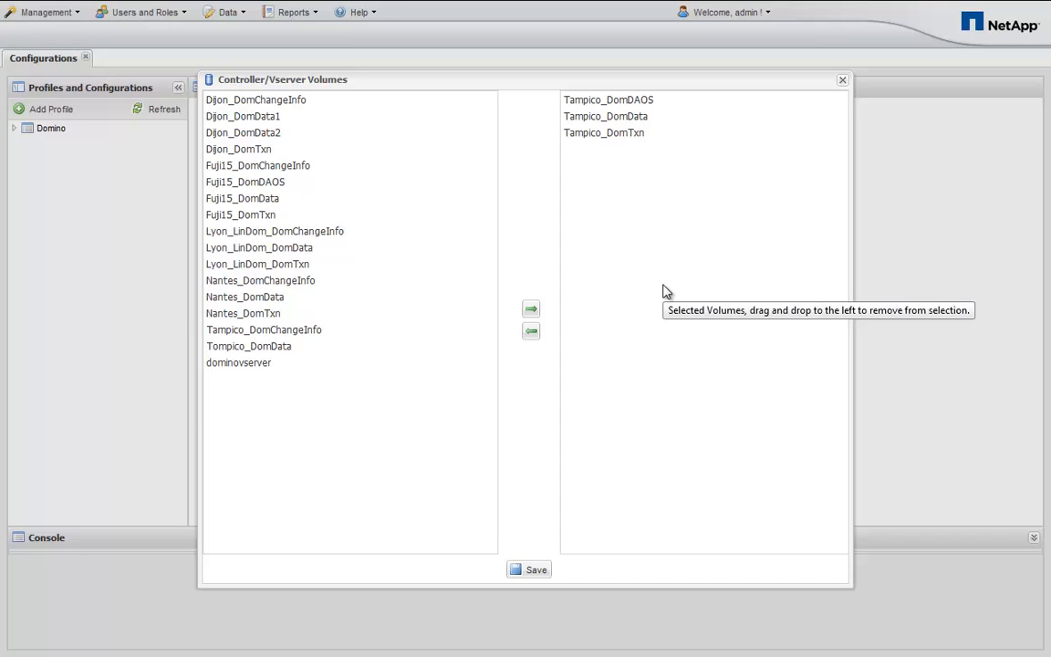
click(315, 334)
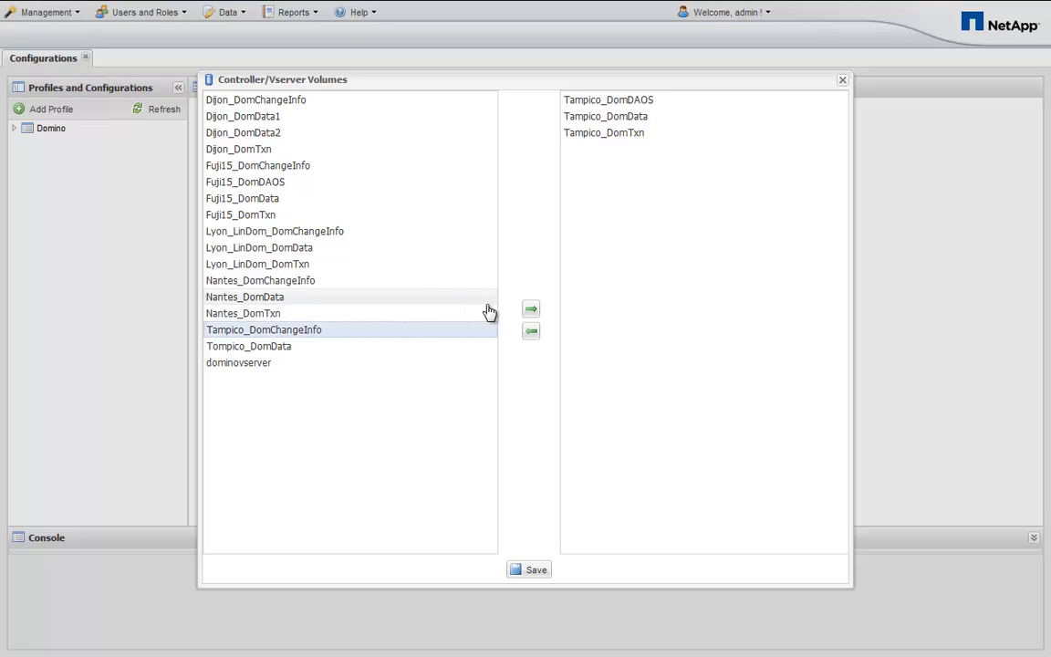
click(531, 311)
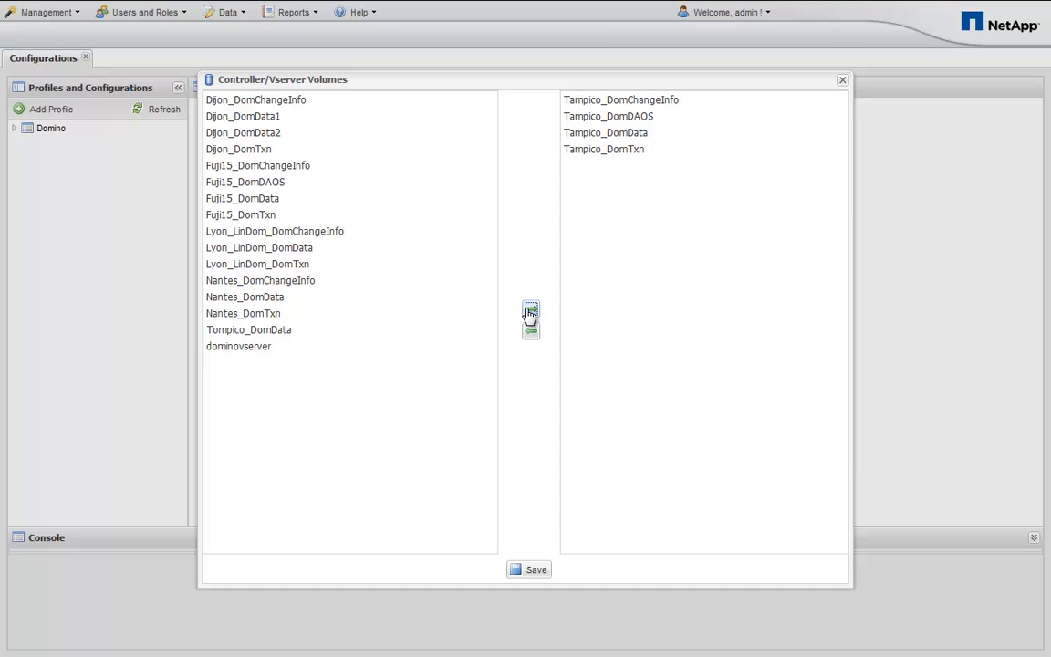
click(533, 571)
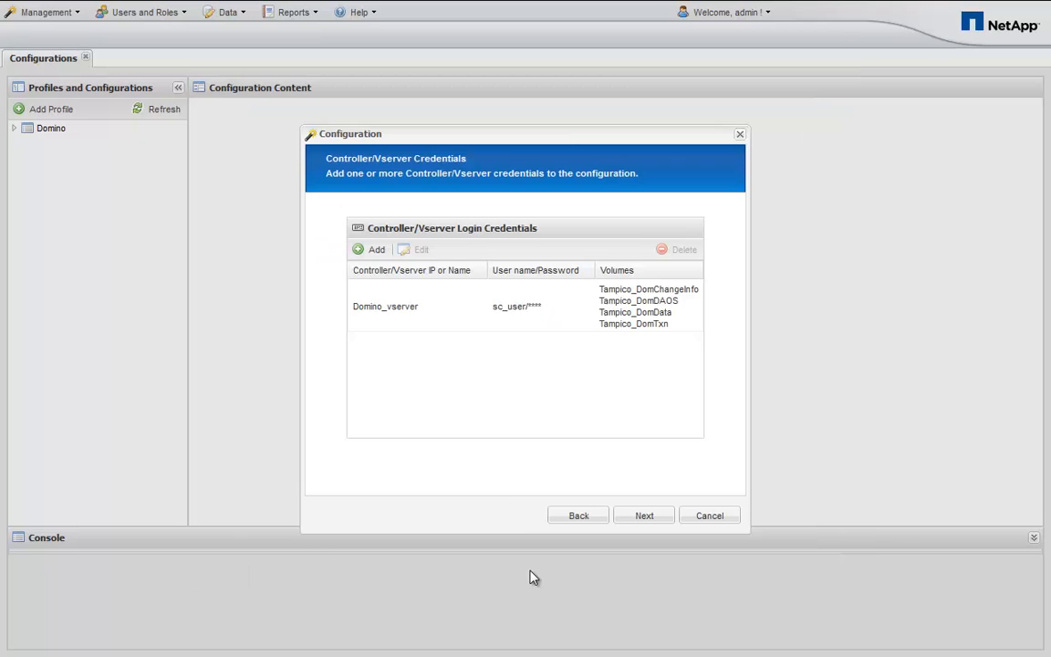
click(365, 256)
click(387, 317)
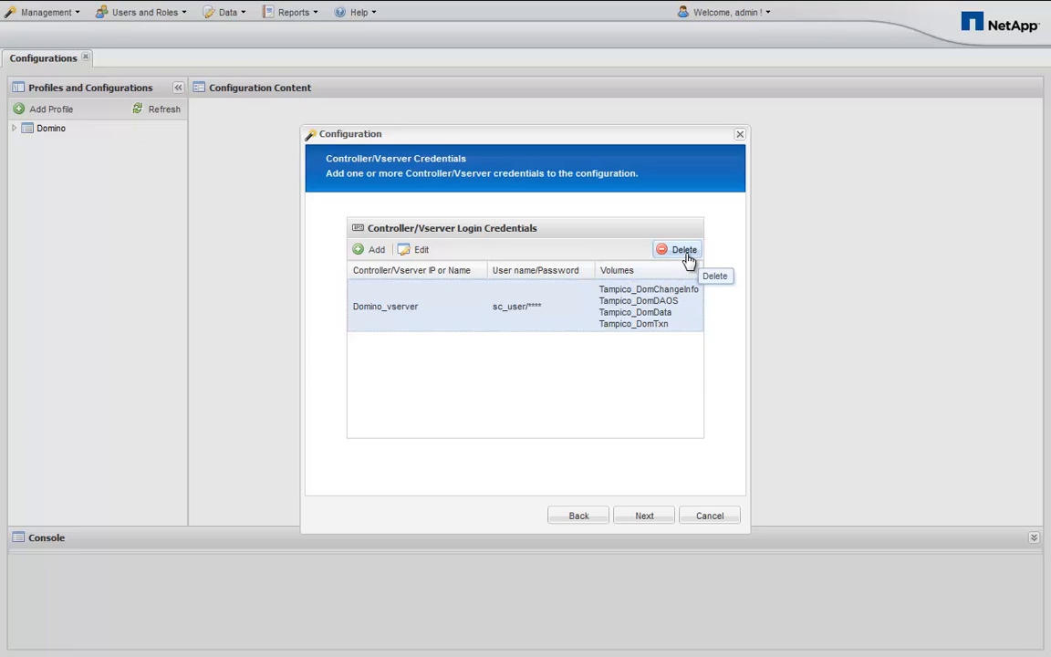
click(644, 516)
Step: Name the Snapshot copy Tampico, enable daily, weekly and monthly policies with retentions of 14, 14 and 12, and accept the Snapshot details
click(565, 225)
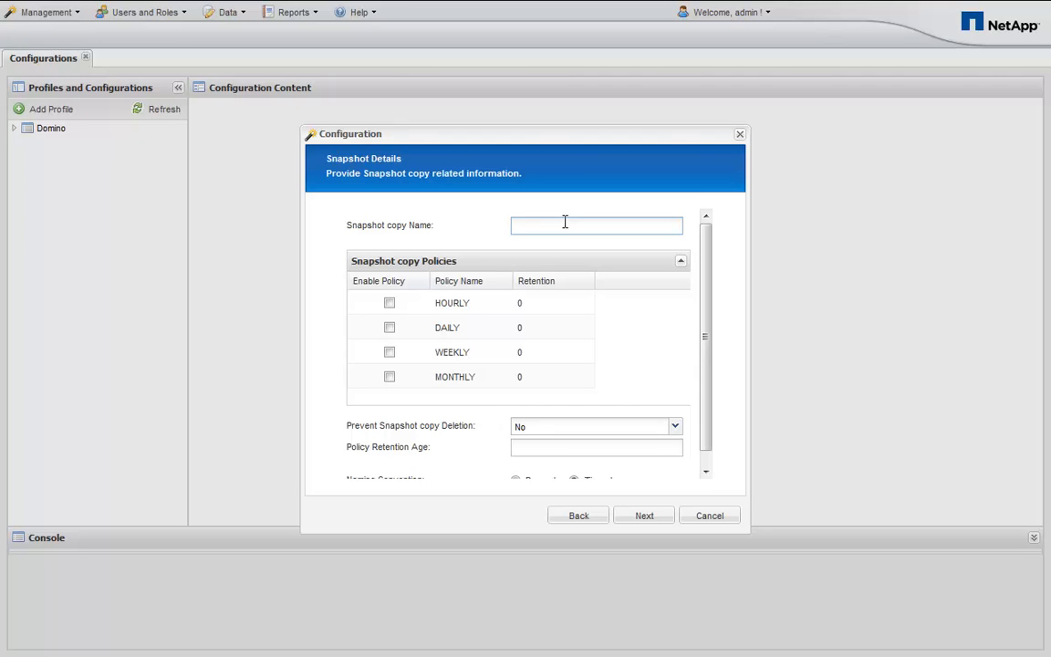
text(Tampico)
click(390, 328)
click(523, 327)
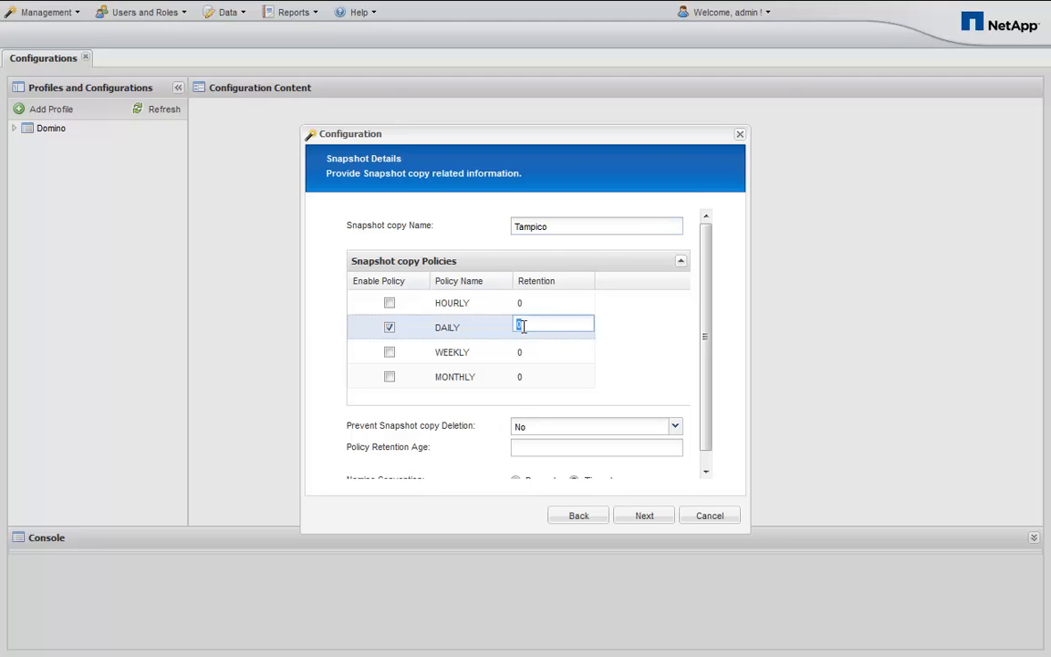
text(14)
key(Return)
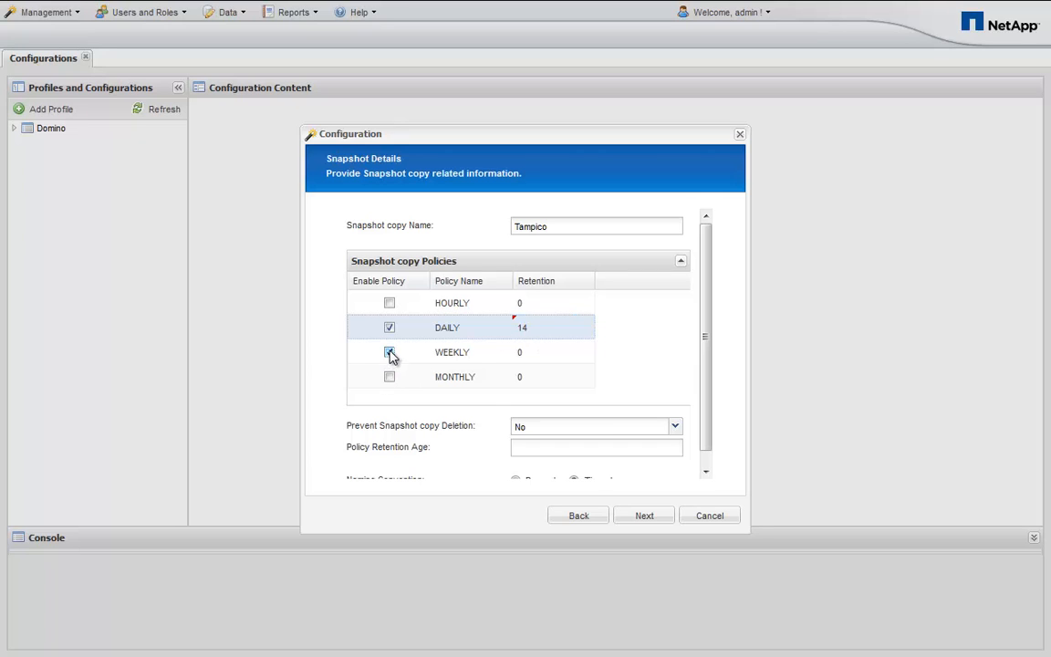
click(523, 352)
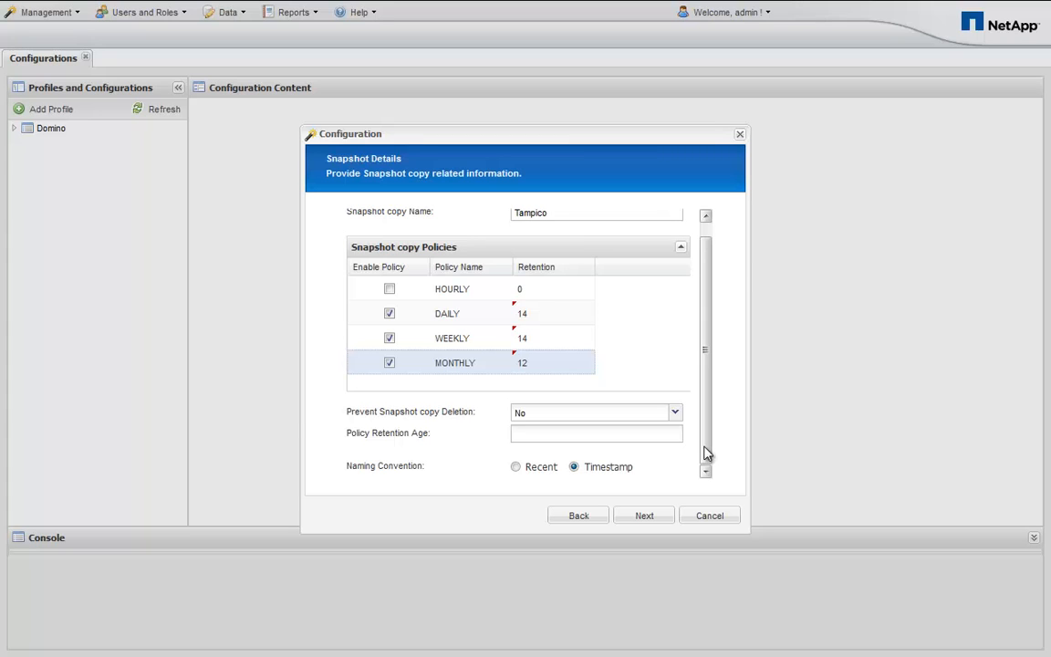
click(653, 519)
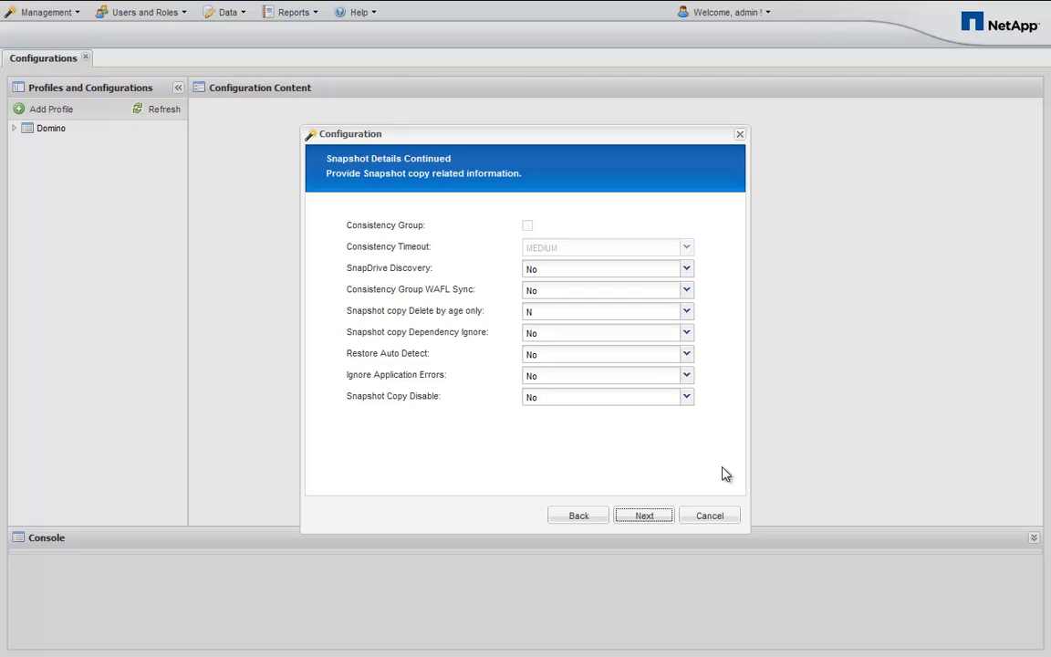
Step: Set Ignore Application Errors to Yes and accept the additional Snapshot details
click(686, 381)
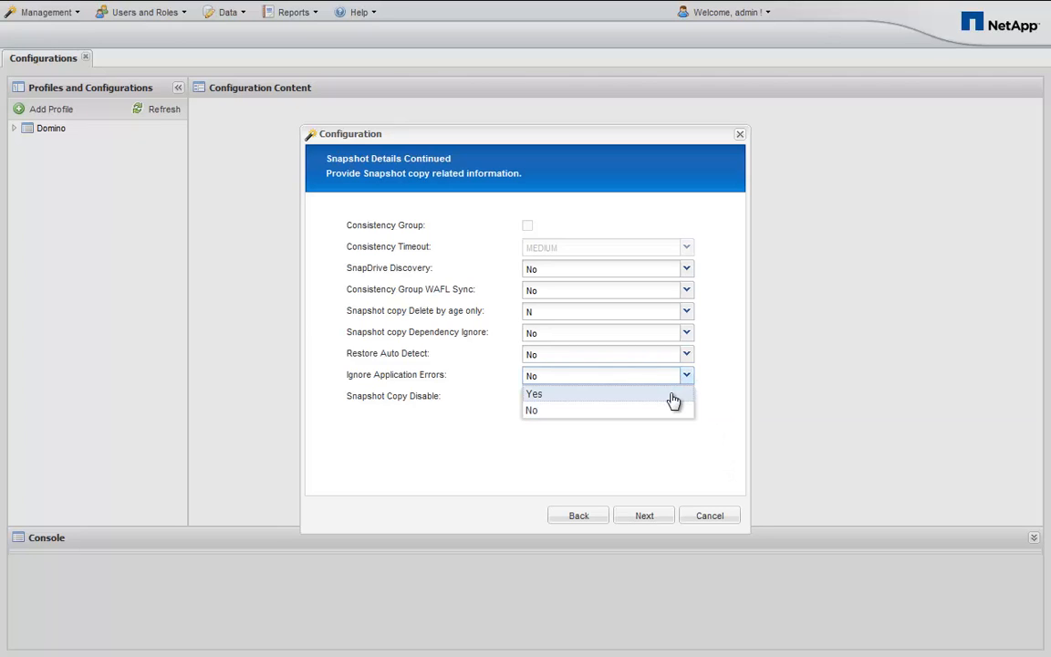
click(673, 402)
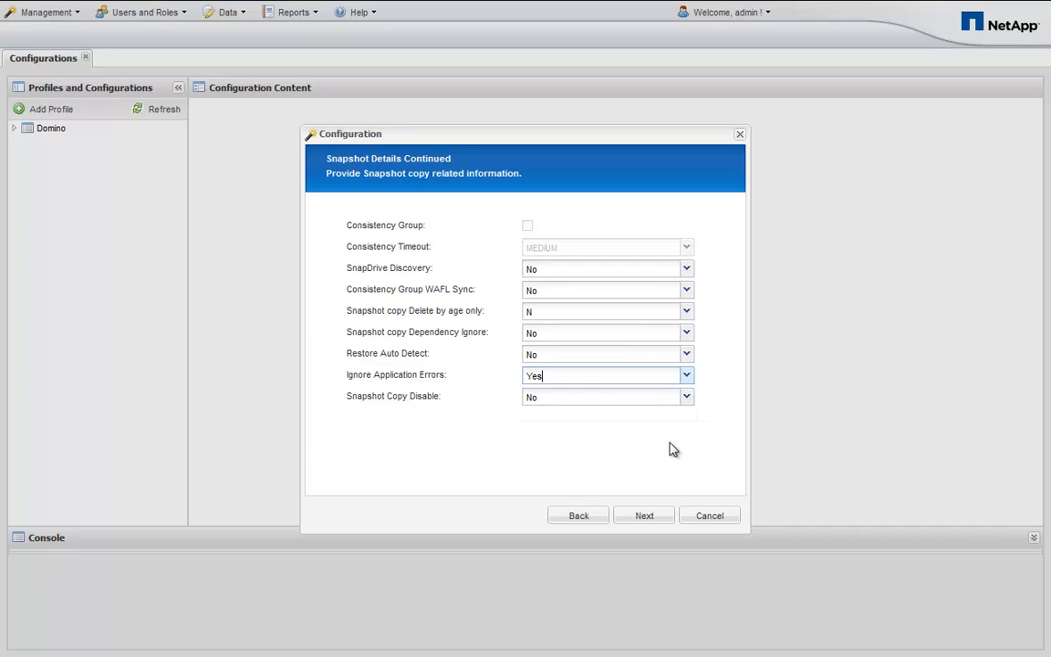
click(659, 523)
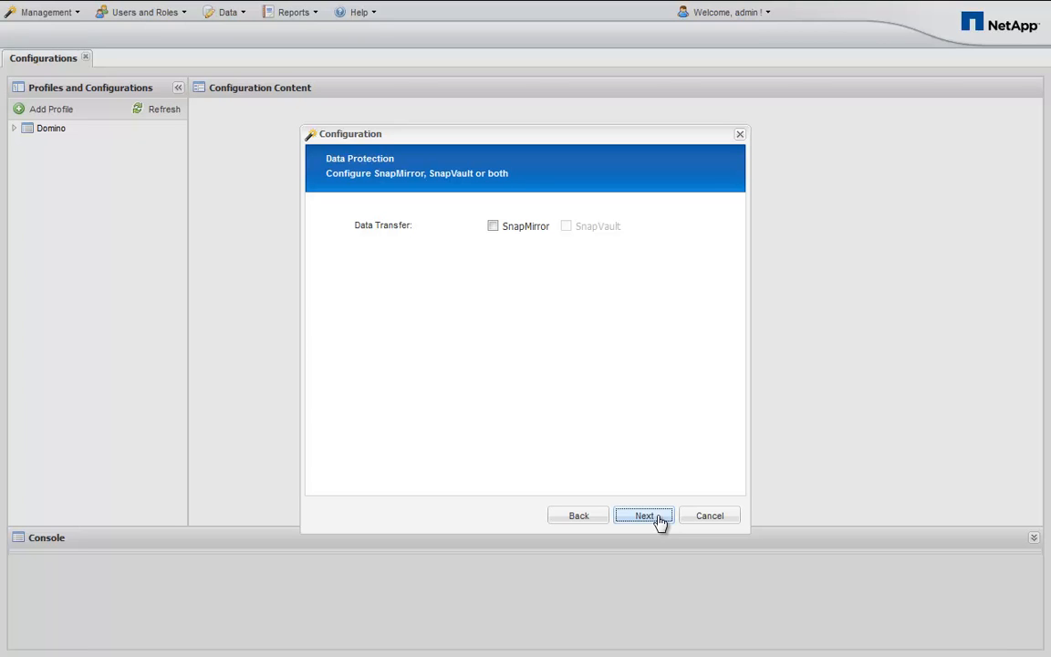
Step: Skip the data protection and DFM/OnCommand settings, review the summary, finish creating the configuration and acknowledge the notice
click(657, 520)
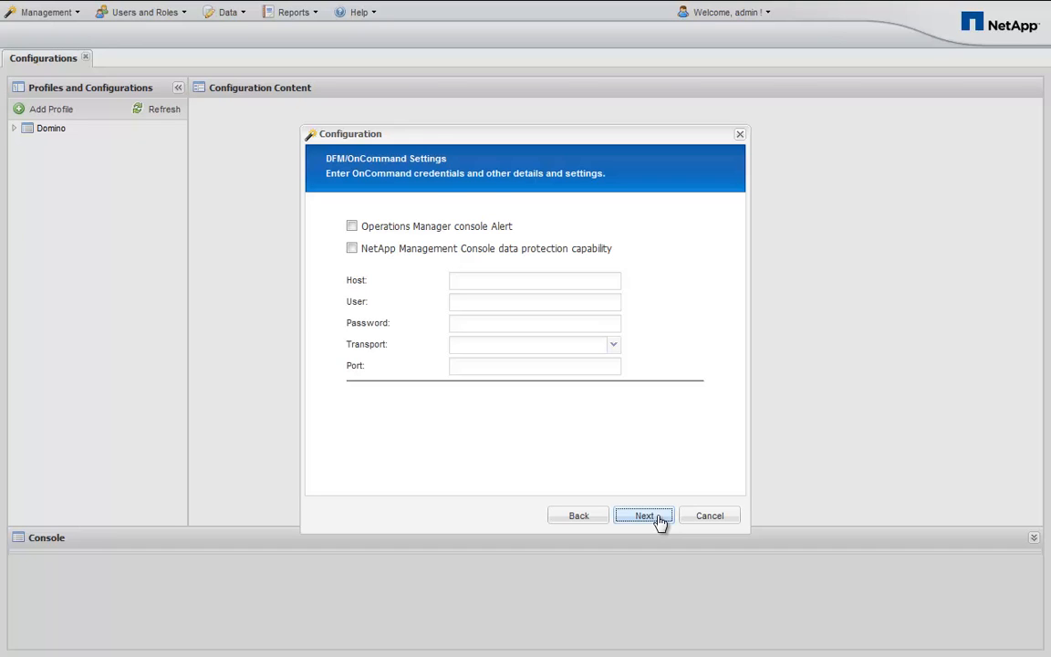
click(659, 519)
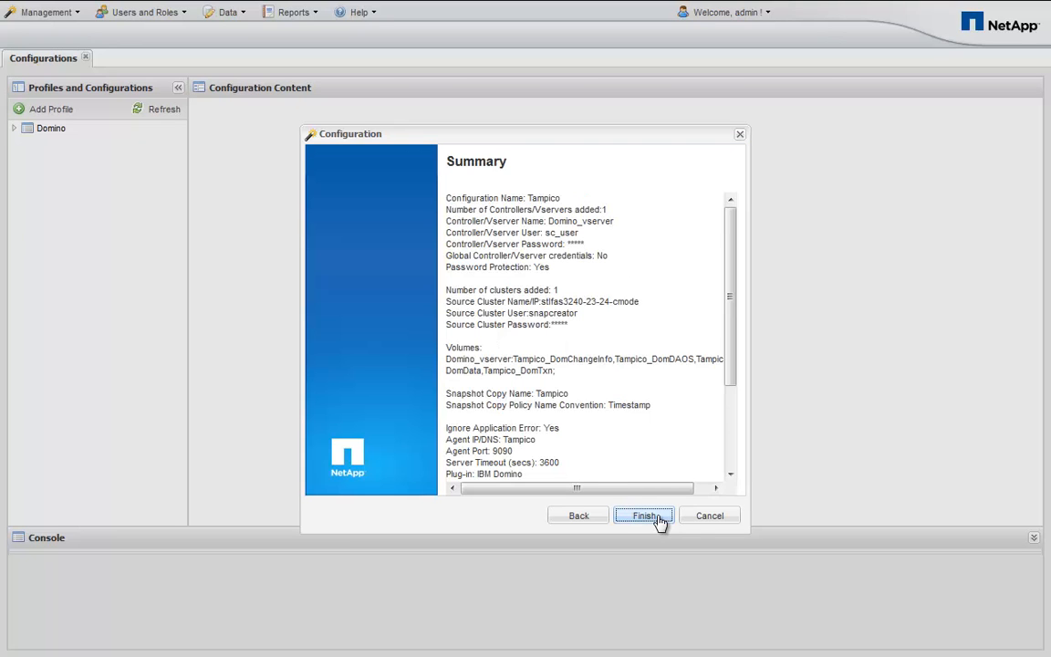
drag(735, 369, 735, 486)
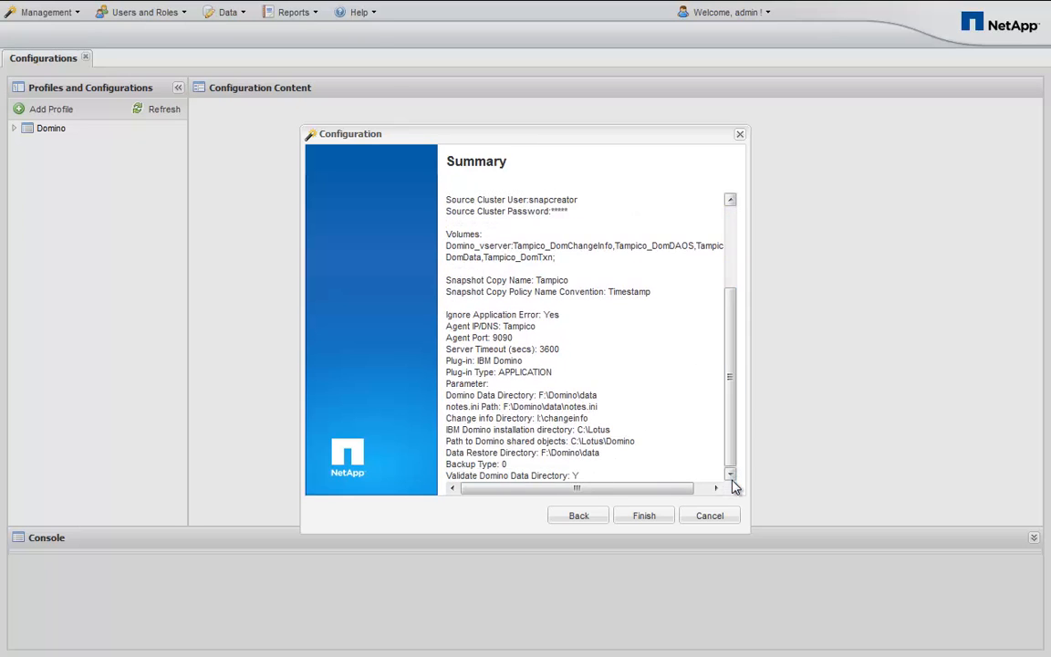
click(658, 518)
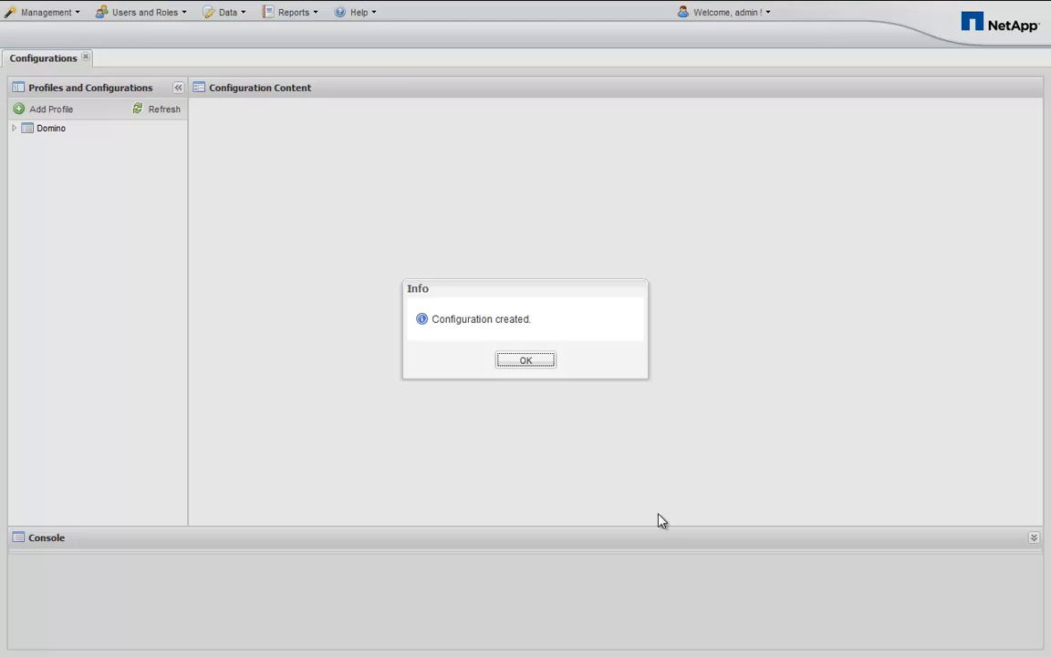
click(541, 363)
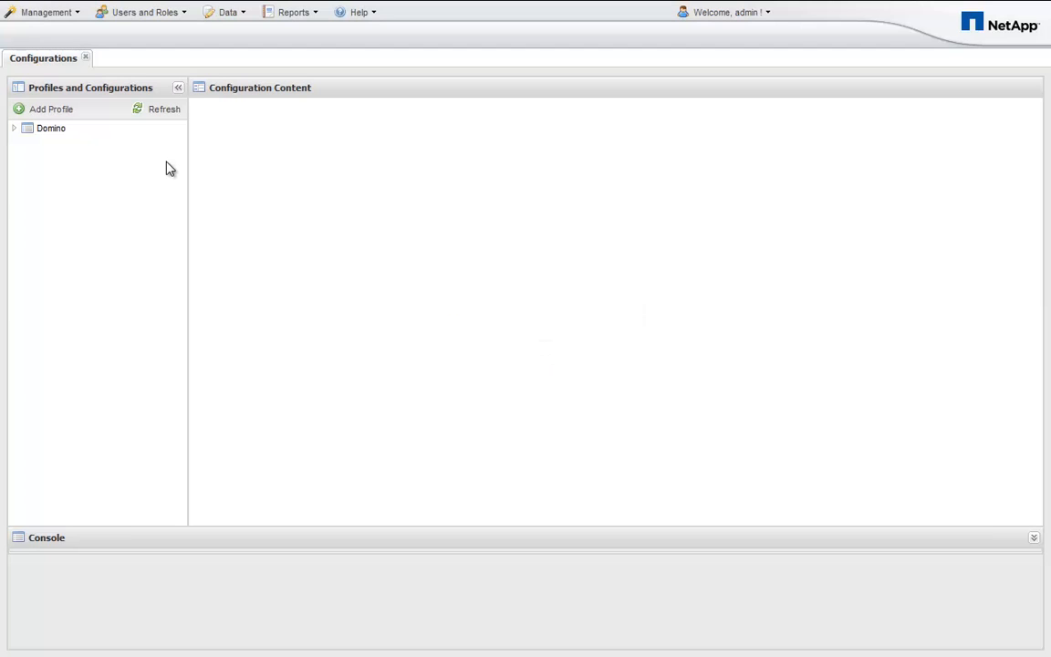
Step: Open the Tampico configuration under the Domino profile, change its Enable Log Trace option and save the configuration
click(14, 129)
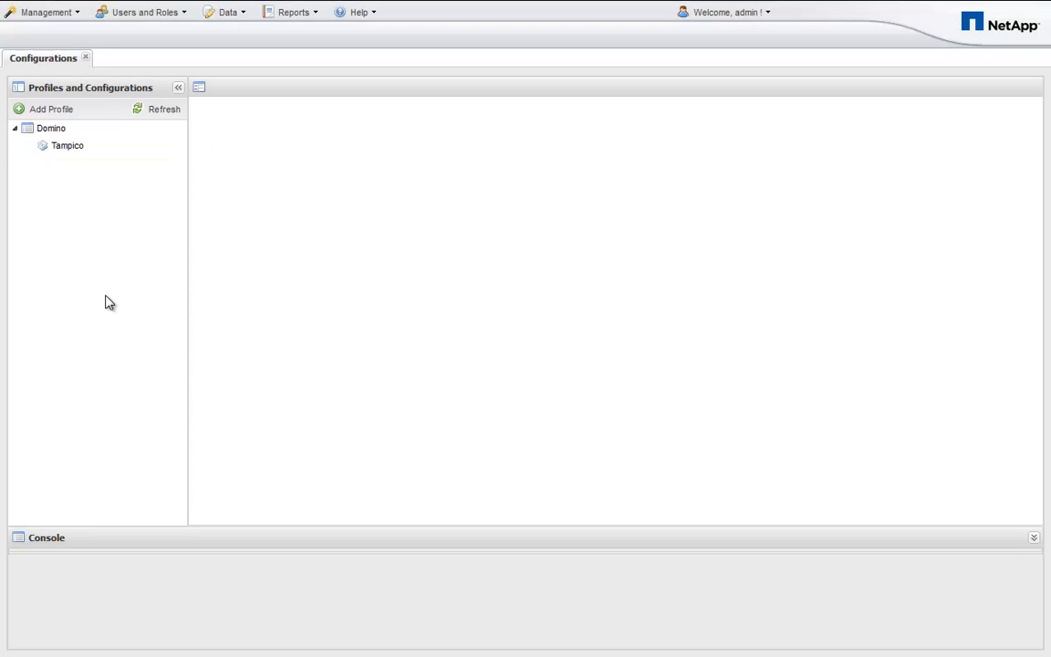
click(67, 148)
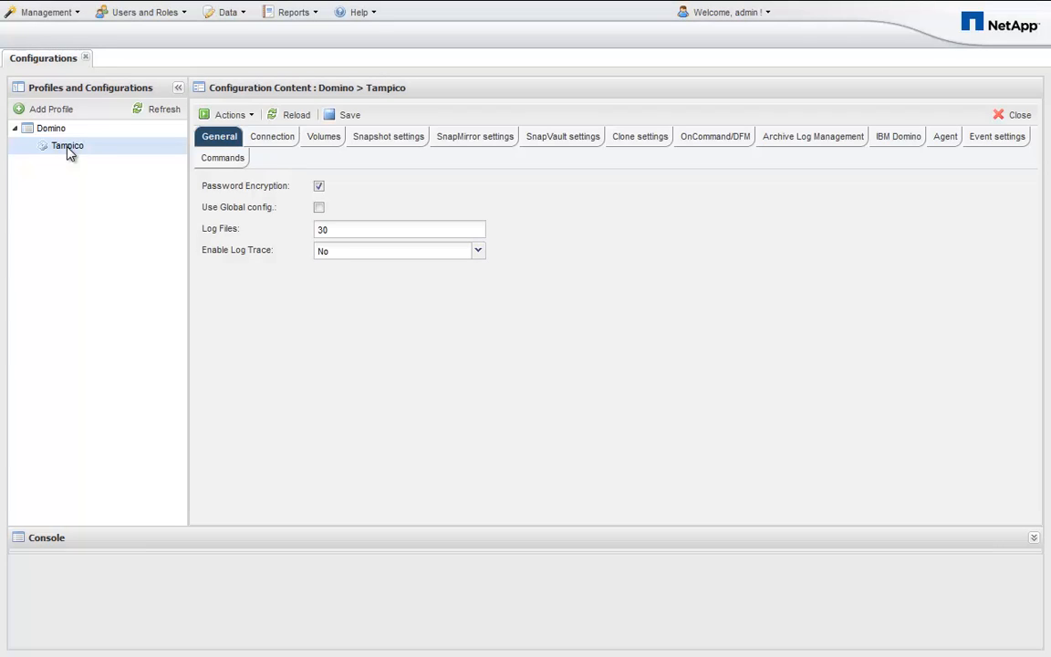
click(342, 255)
click(329, 269)
click(348, 115)
Step: Review the Tampico configuration's remaining settings, from the connection and volumes through Snapshot, IBM Domino and agent settings to the commands
click(273, 144)
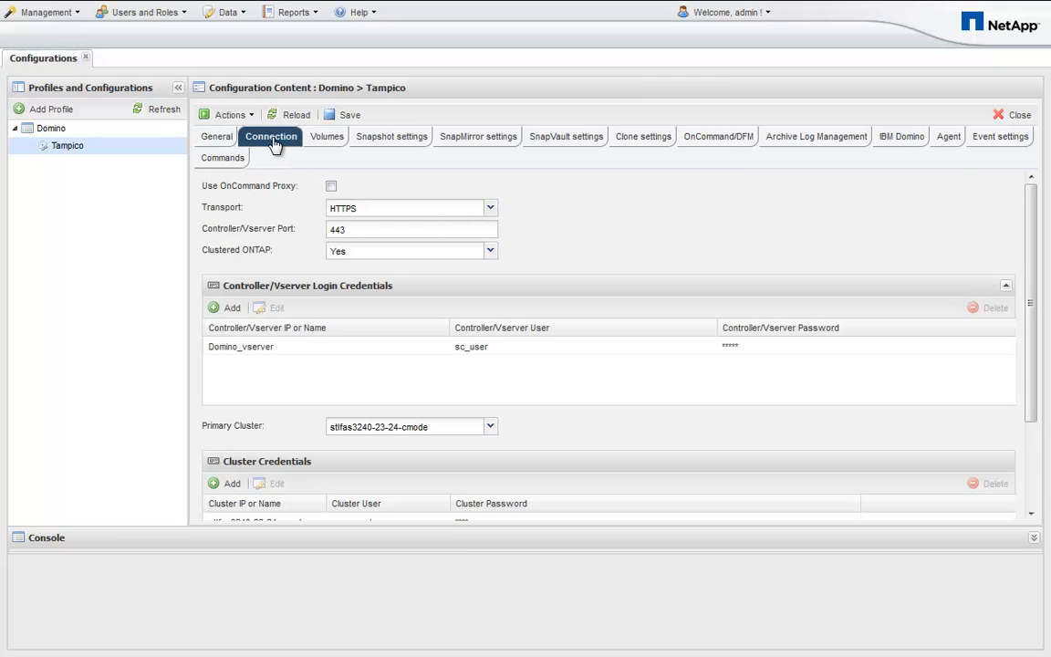
click(322, 141)
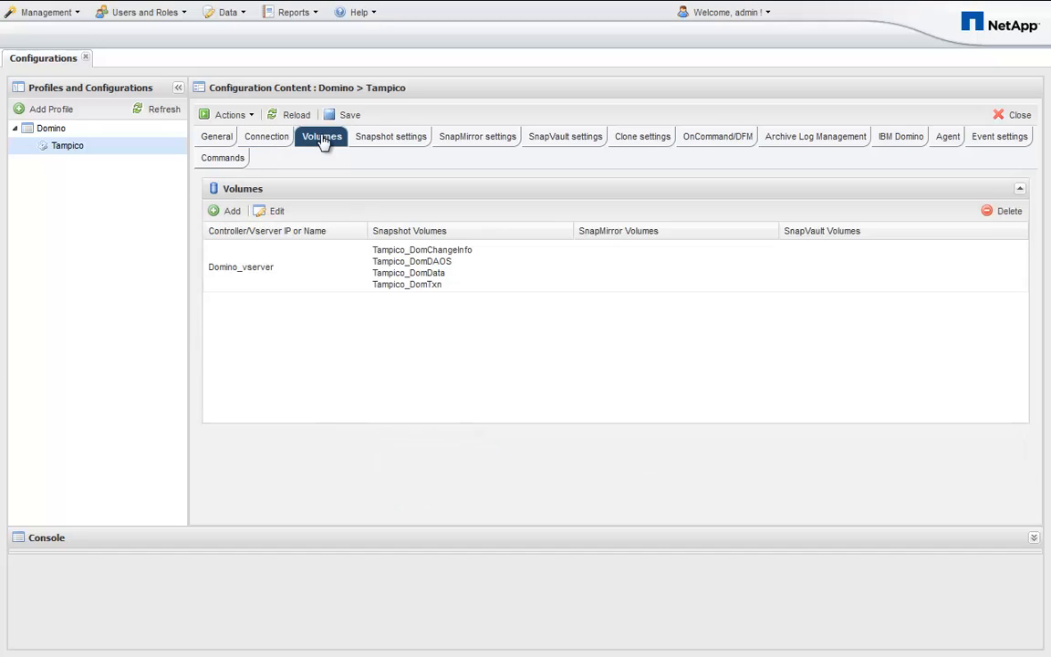
click(401, 140)
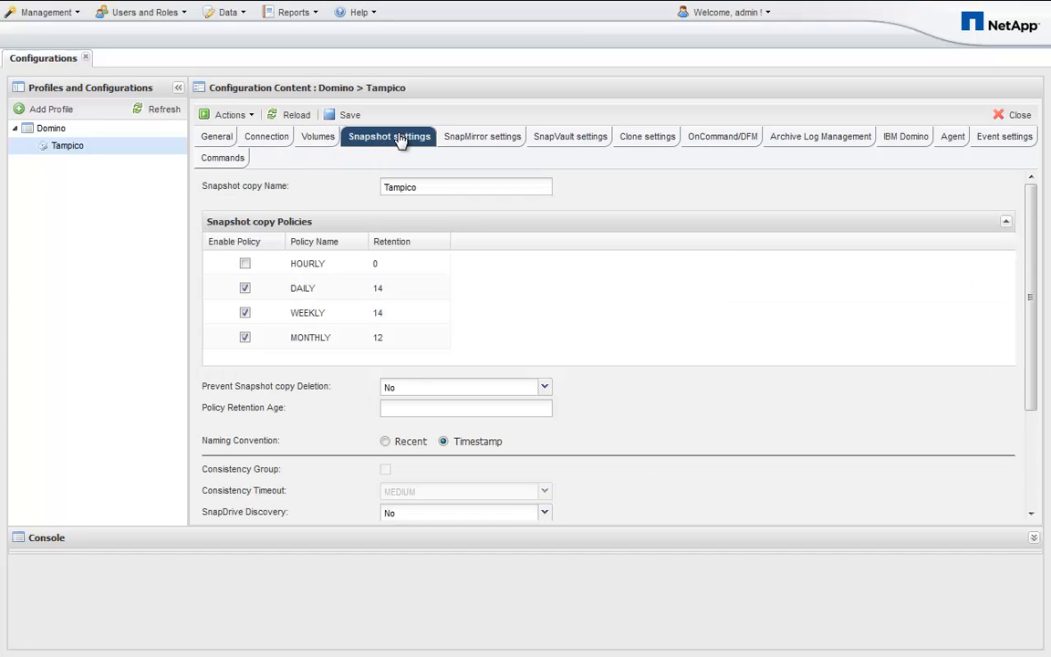
click(481, 139)
click(547, 139)
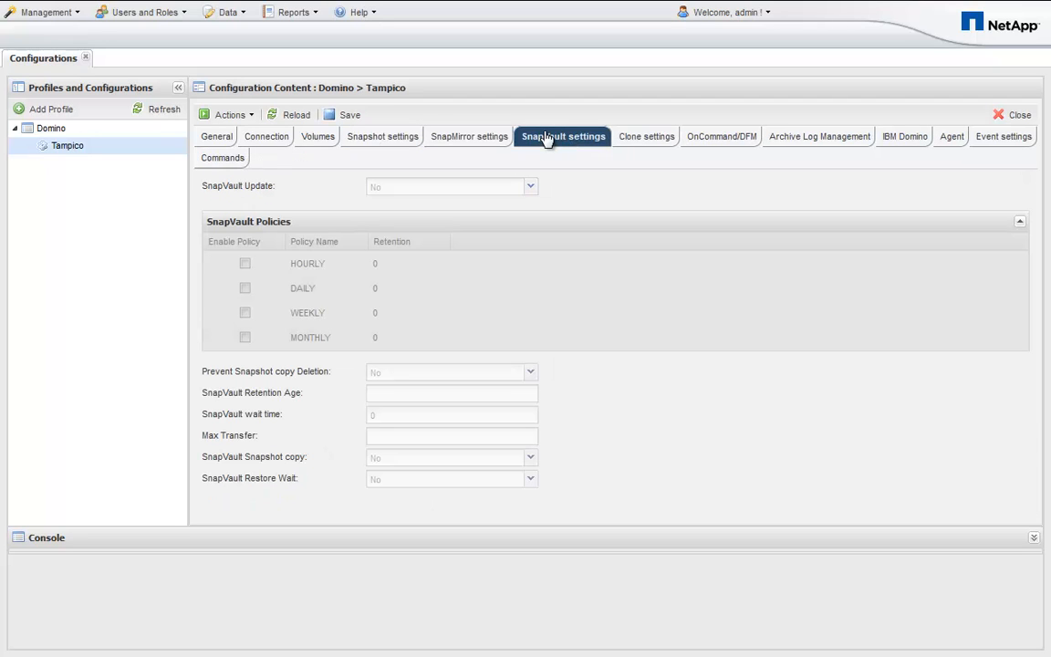
click(659, 147)
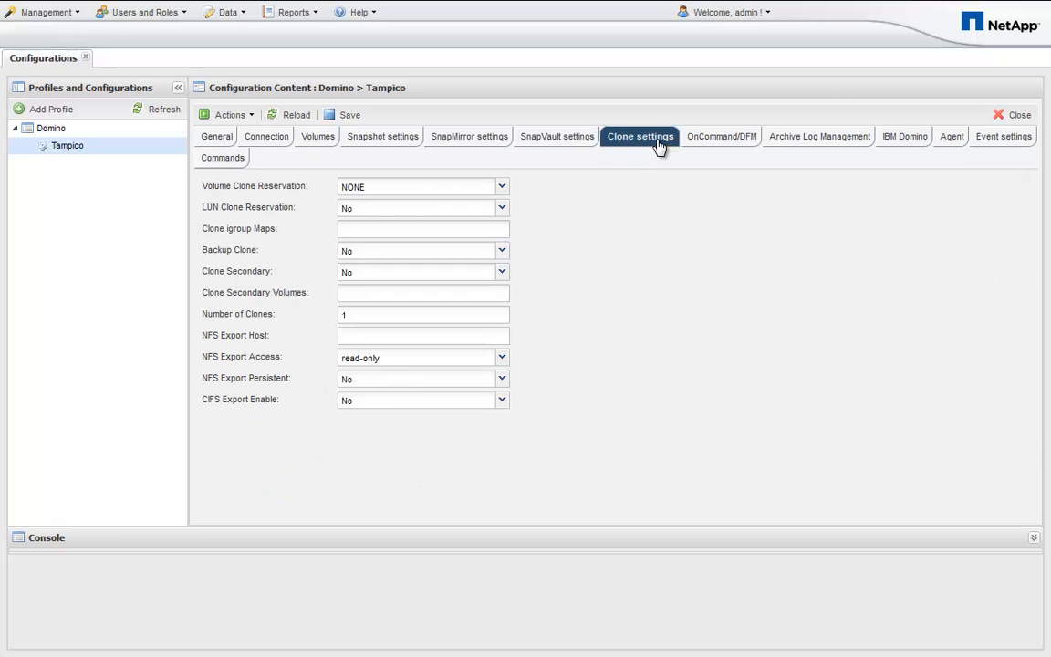
click(712, 141)
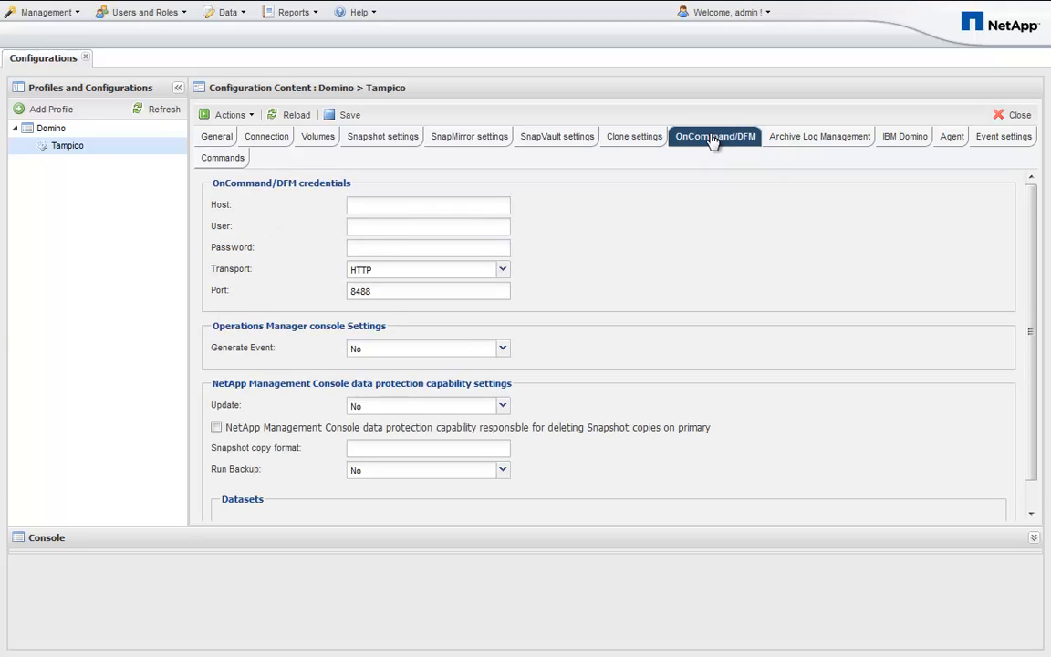
click(826, 142)
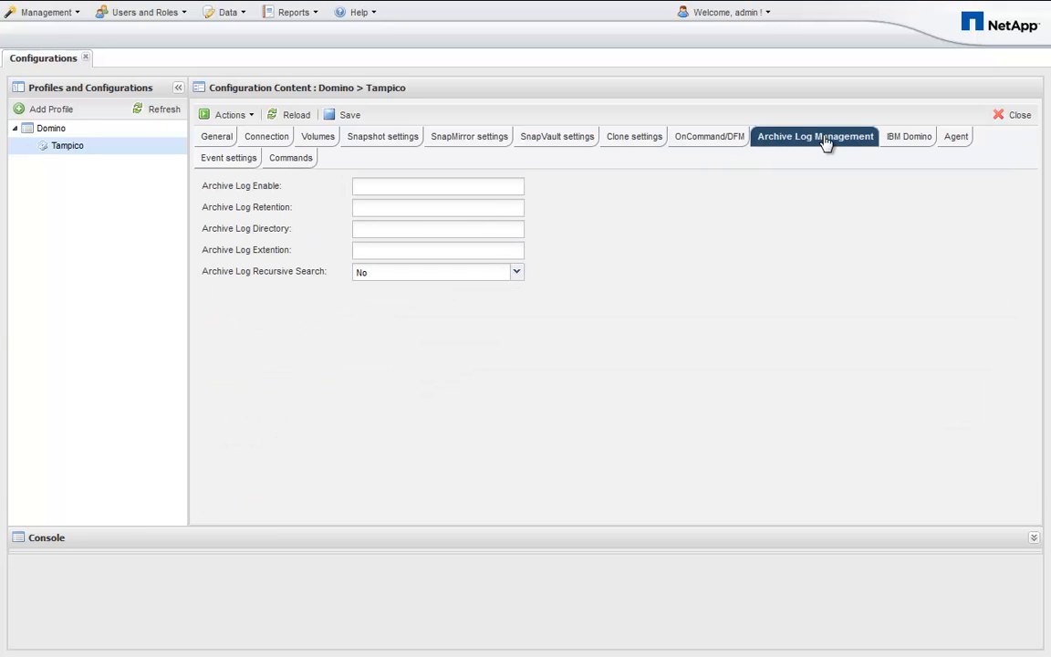
click(914, 142)
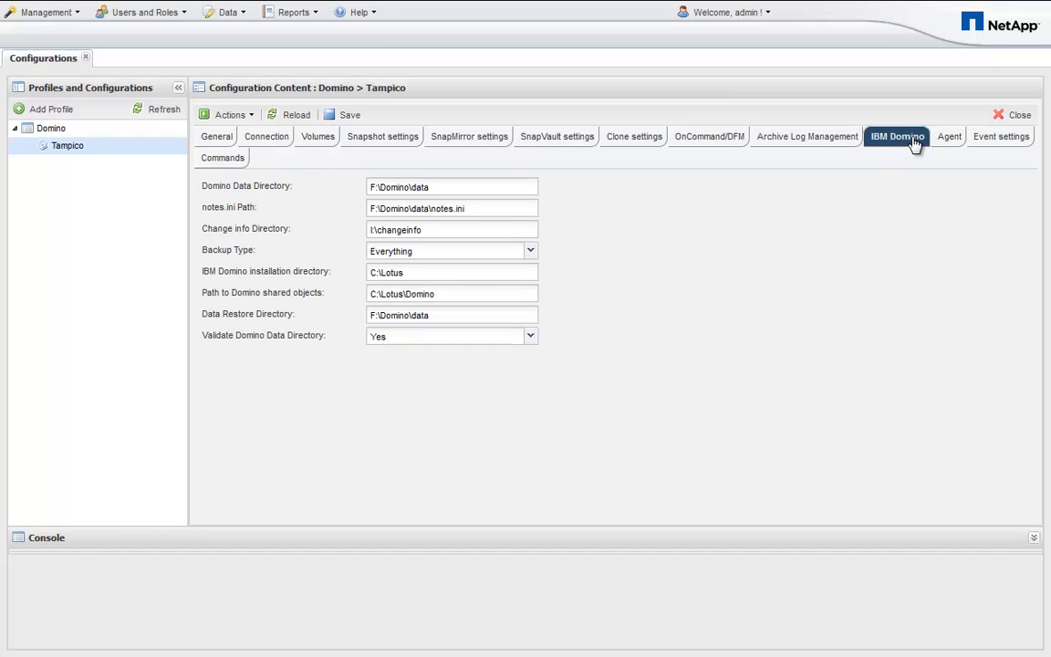
click(944, 140)
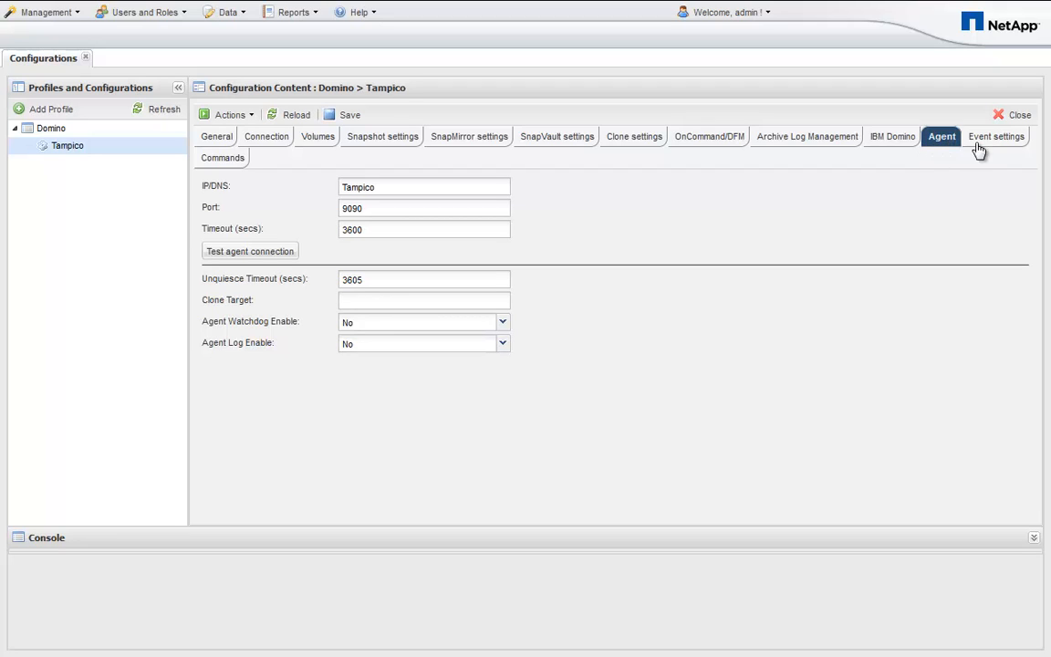
click(993, 141)
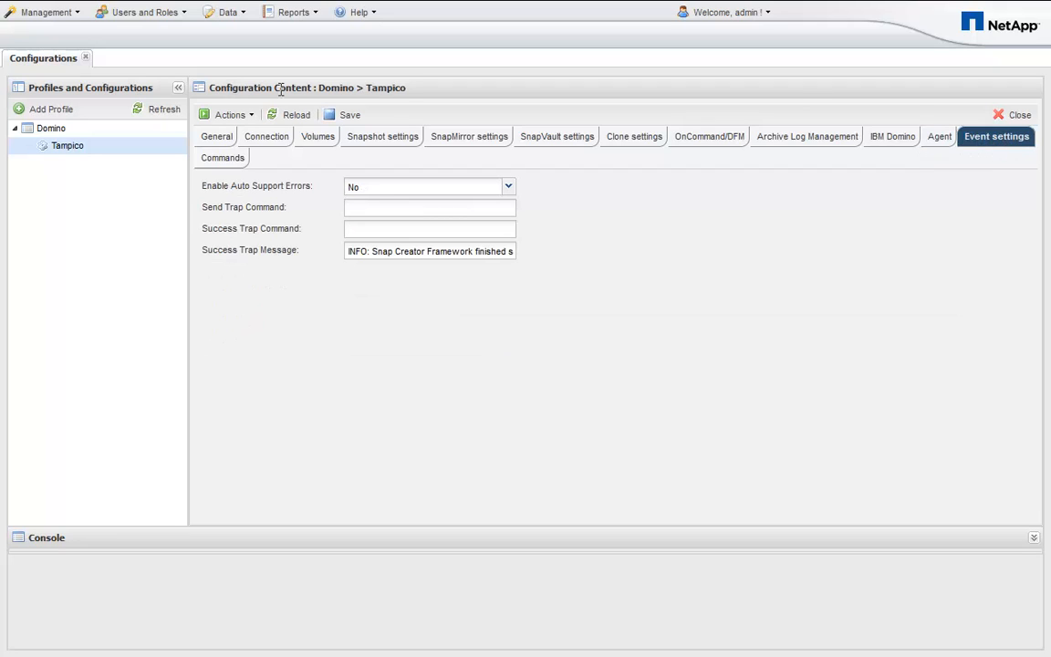
click(234, 161)
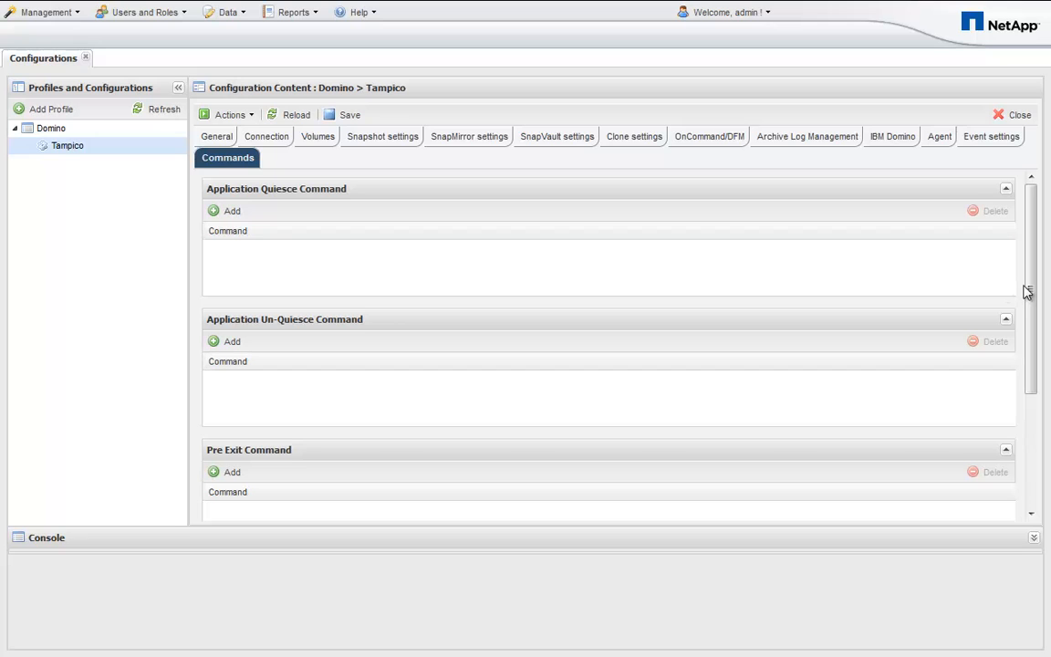
drag(1027, 291, 1035, 451)
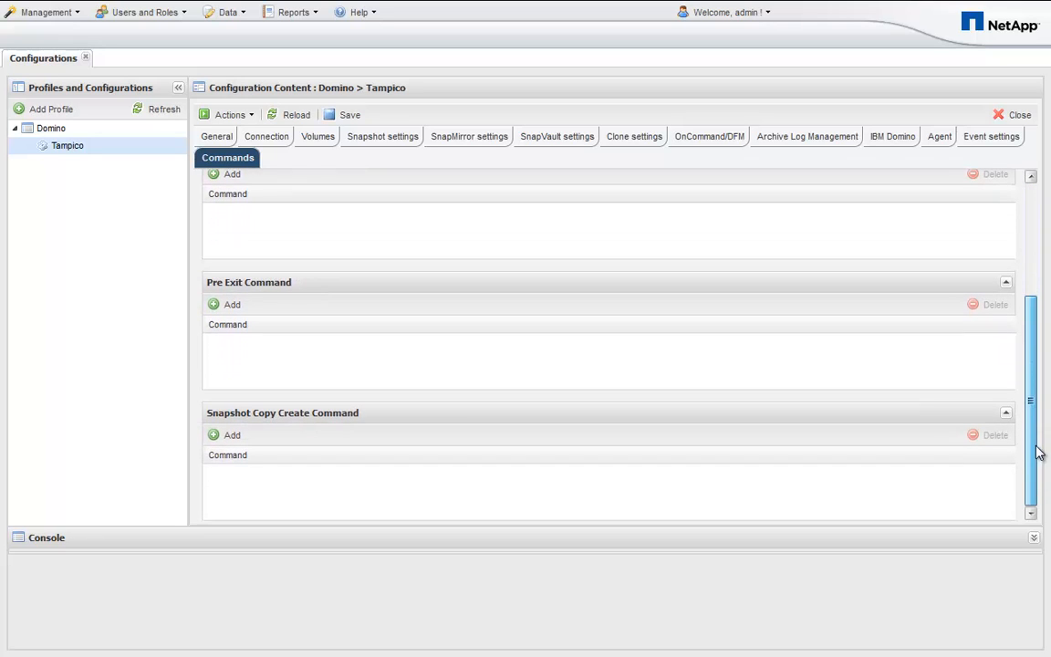
Step: Run a backup of the Tampico configuration with the daily policy
click(228, 113)
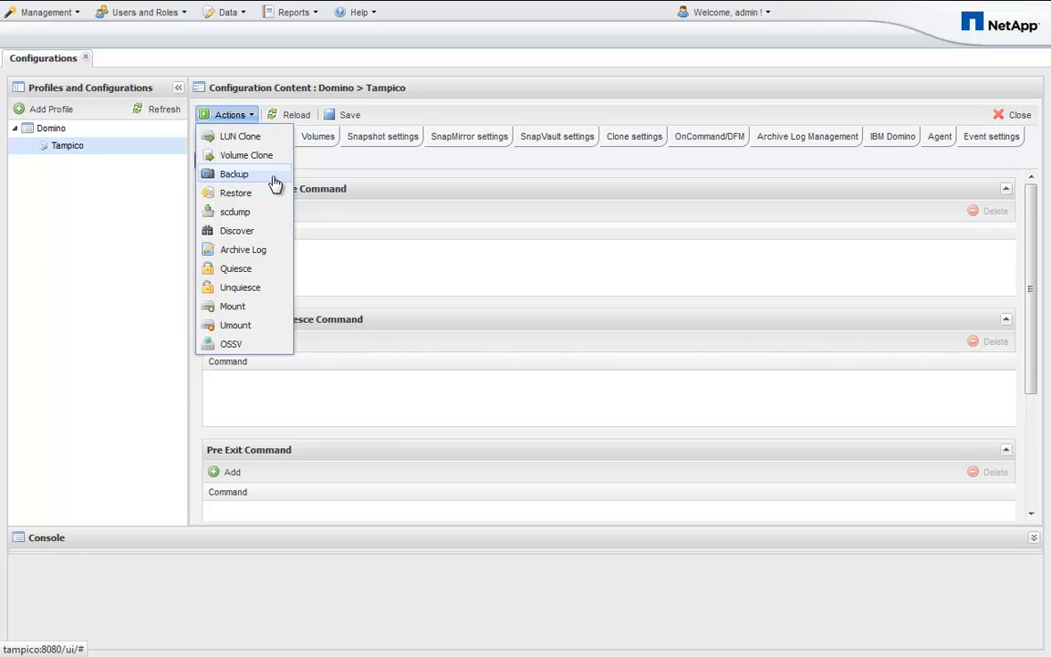
click(239, 174)
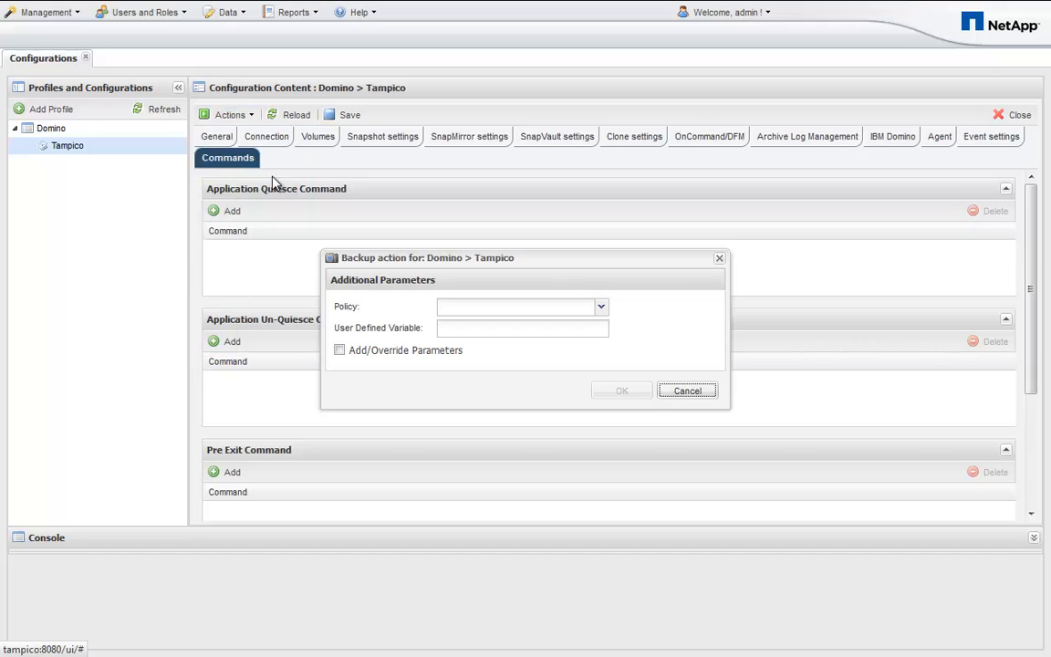
click(475, 308)
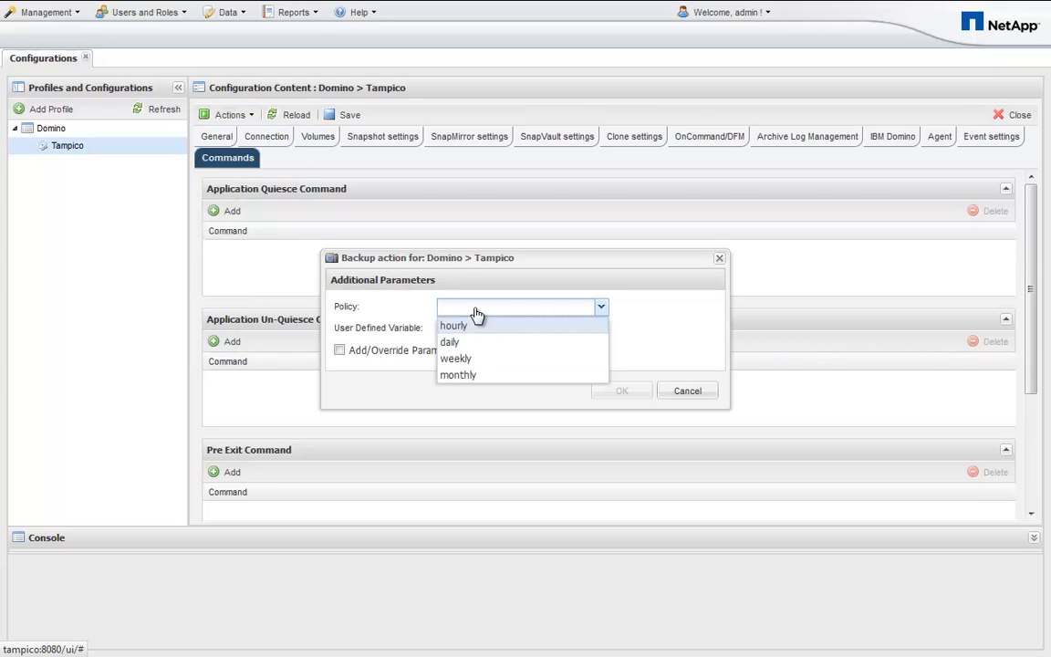
click(508, 345)
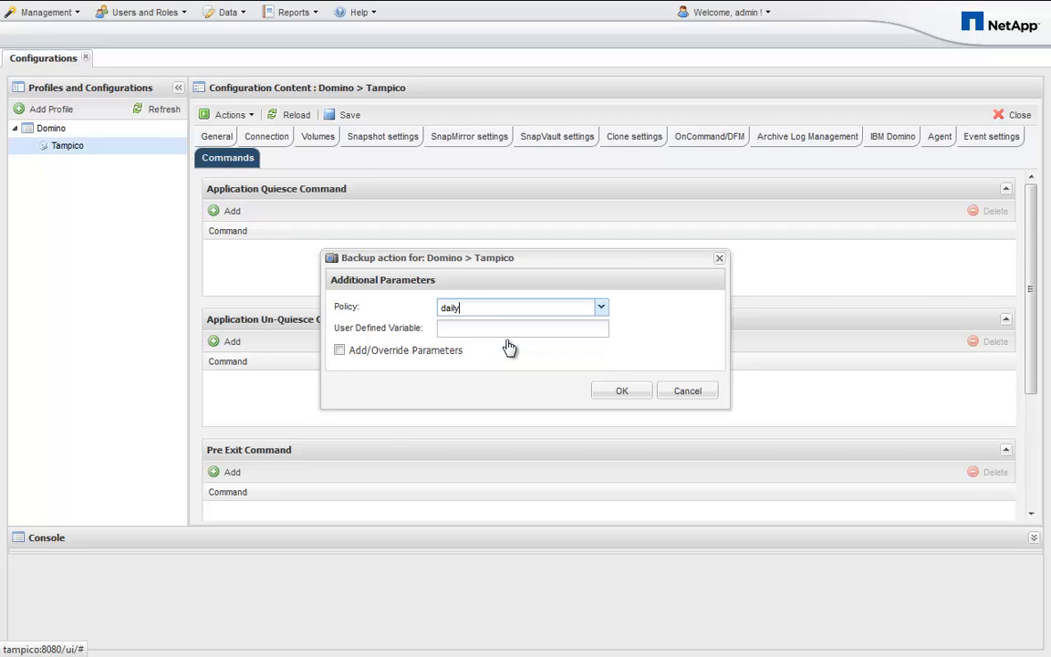
click(615, 390)
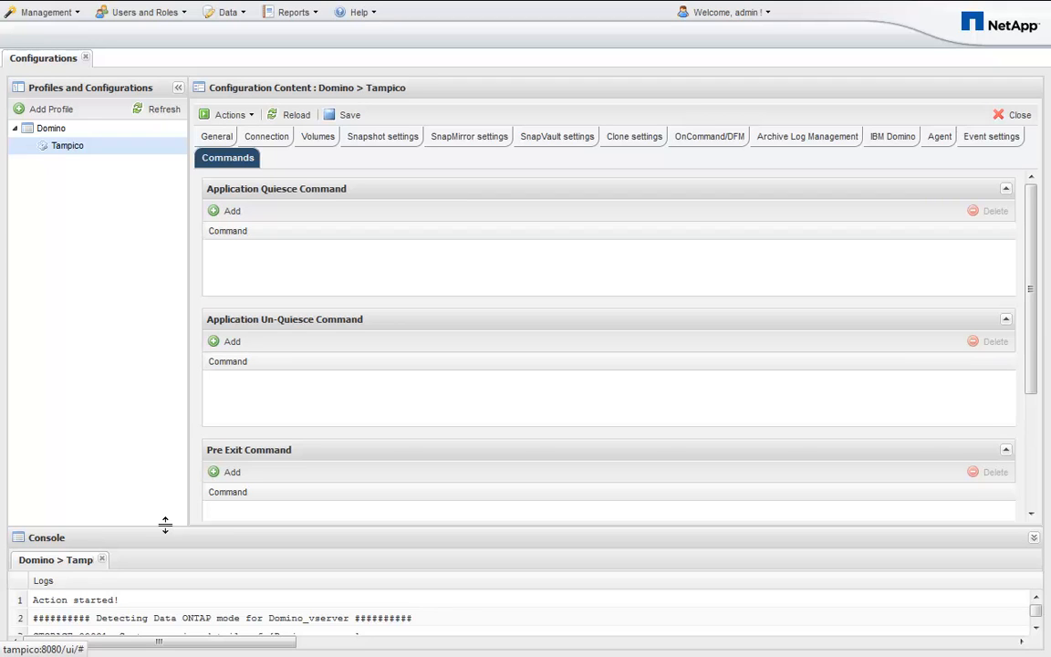
Step: Enlarge the console and examine the backup log from agent validation and database quiesce through Snapshot creation to the final entry
drag(165, 523, 162, 235)
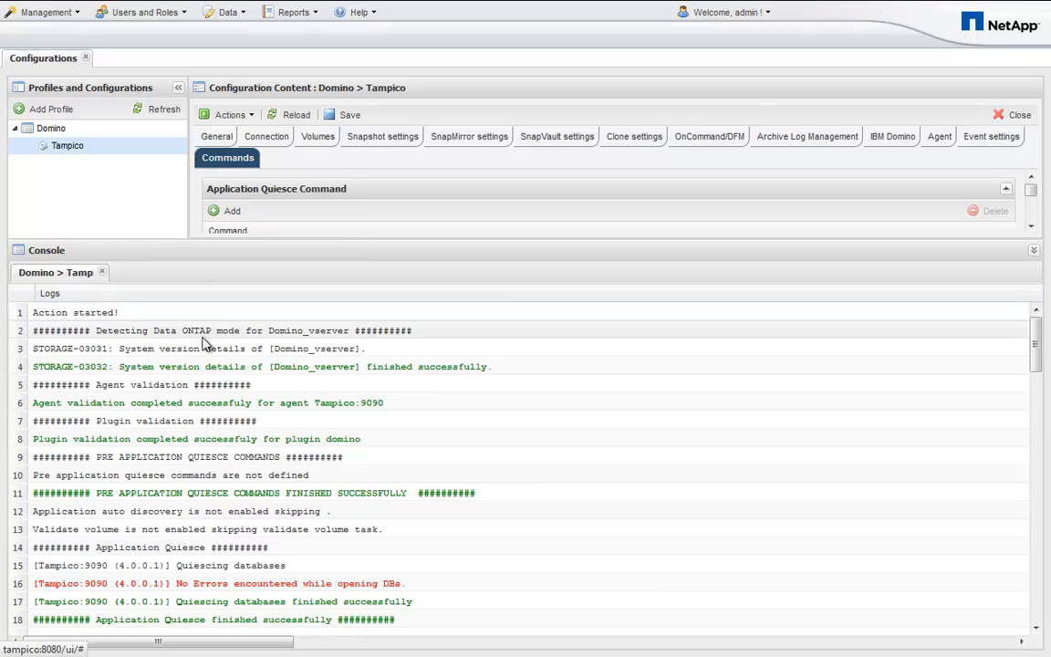
click(192, 439)
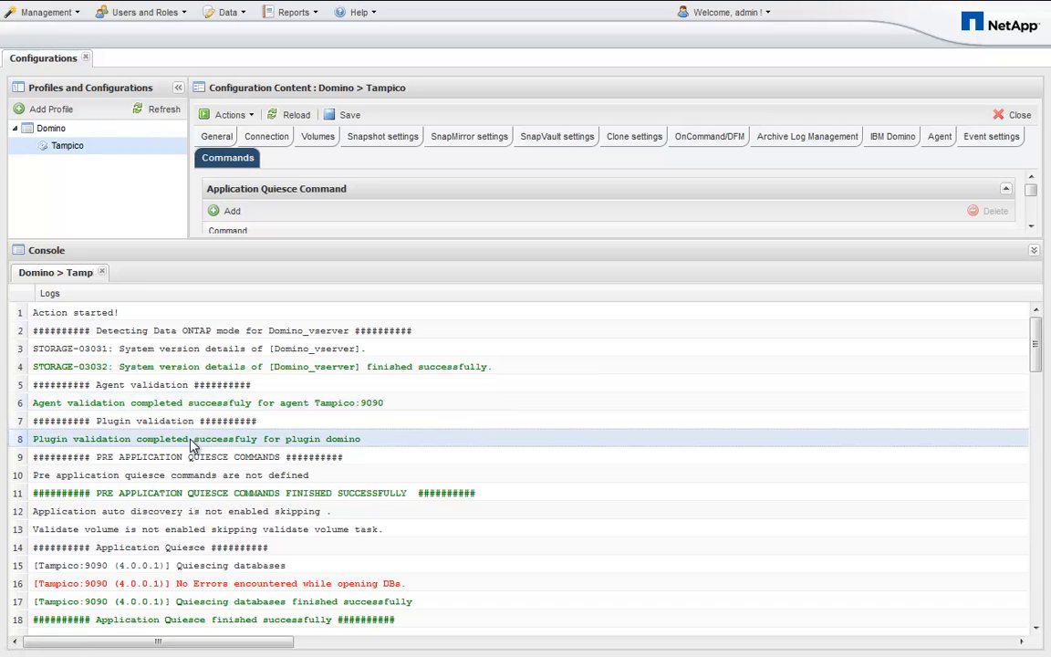
click(190, 499)
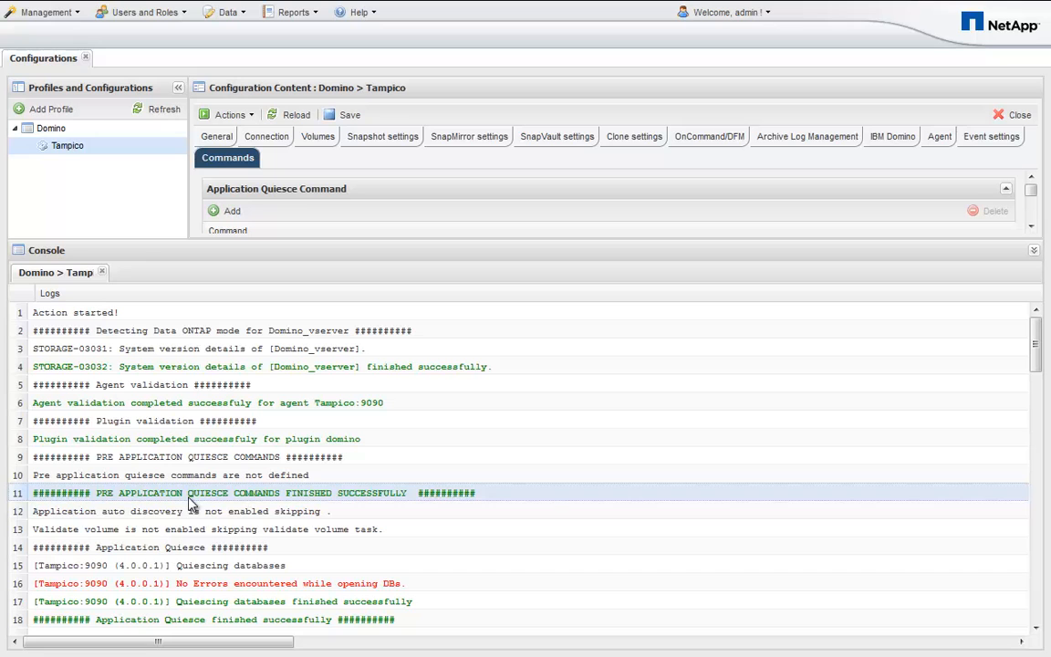
click(193, 550)
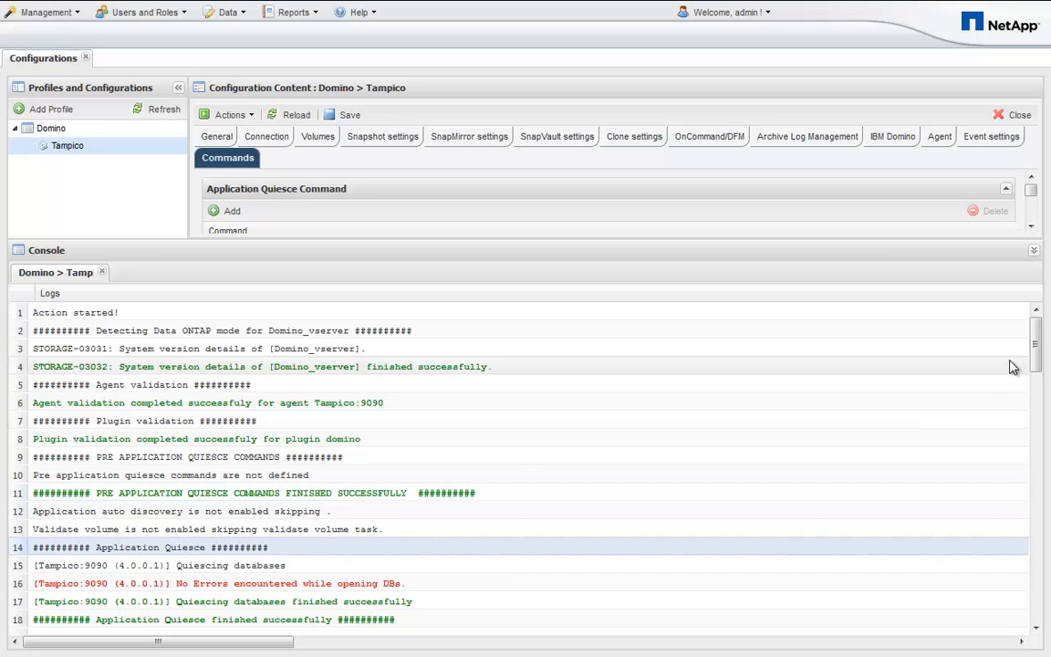
drag(1035, 336, 1036, 393)
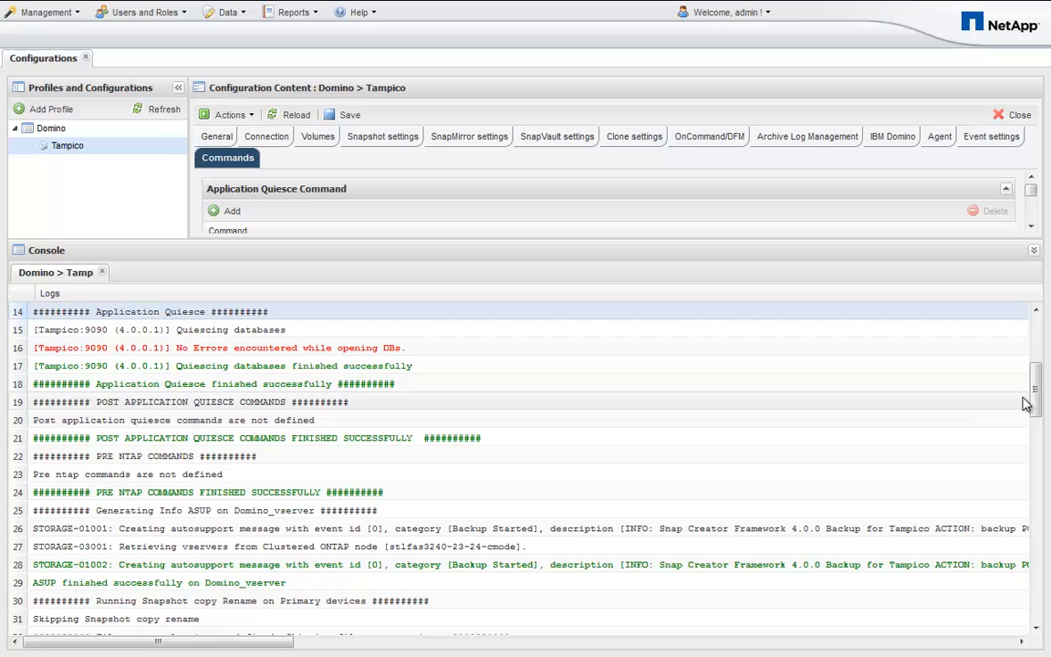
drag(1035, 403, 1037, 441)
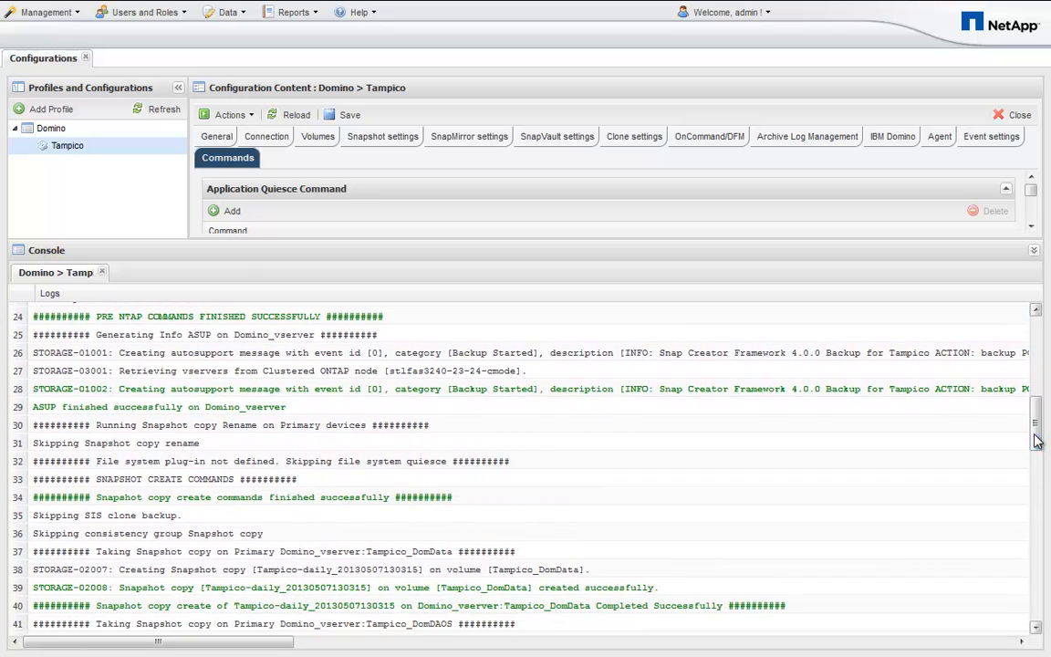
scroll(1036, 433, down, 2)
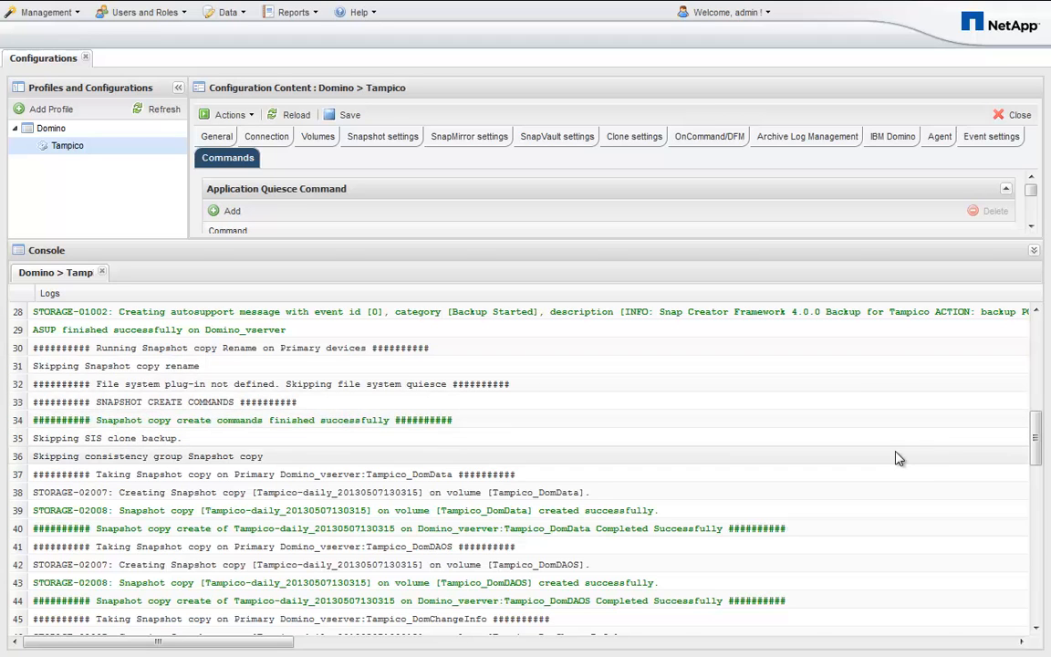
drag(1038, 447, 1036, 509)
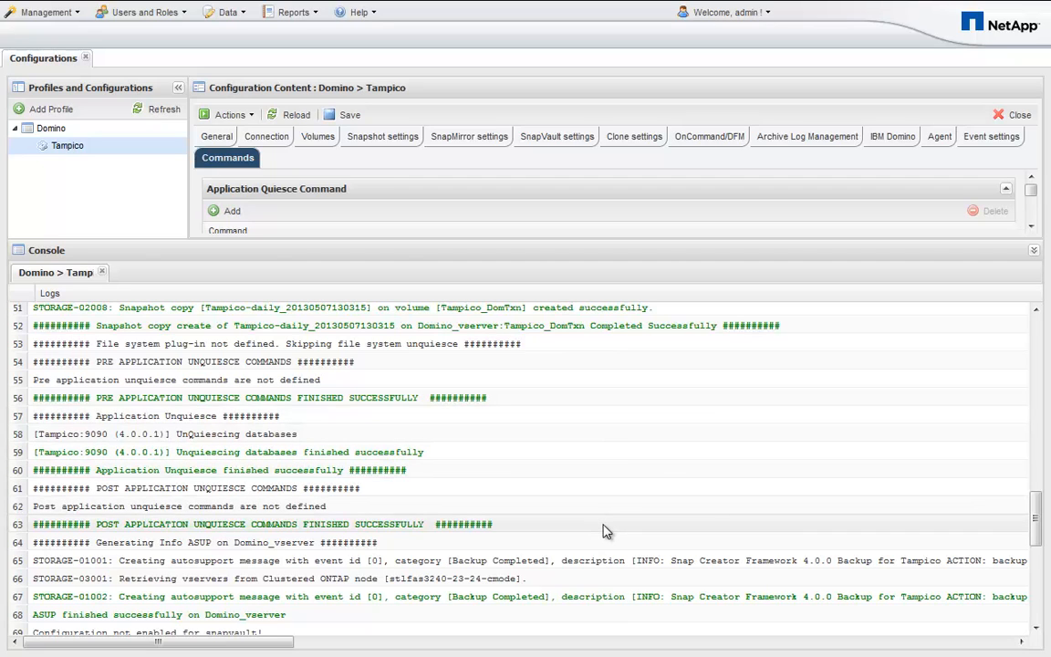
scroll(679, 500, down, 1)
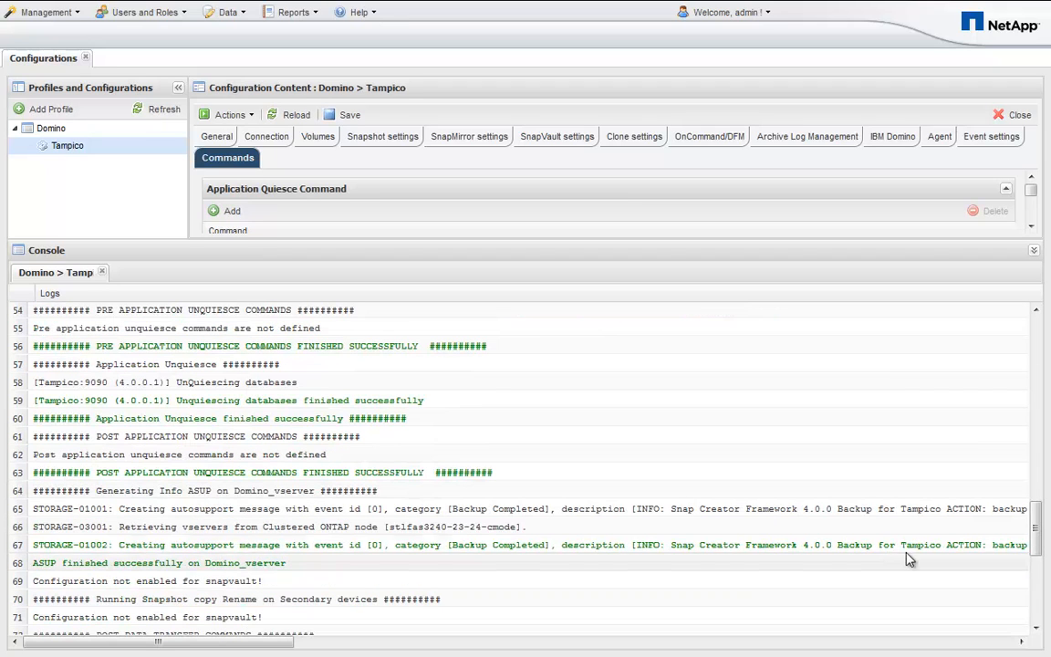
drag(1035, 535, 1029, 605)
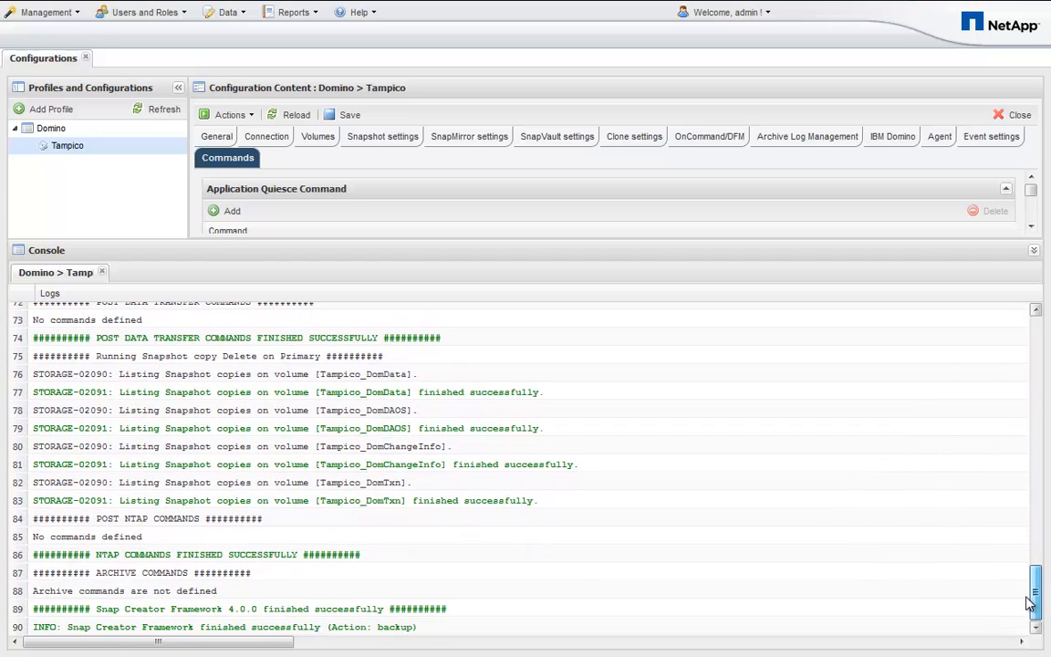